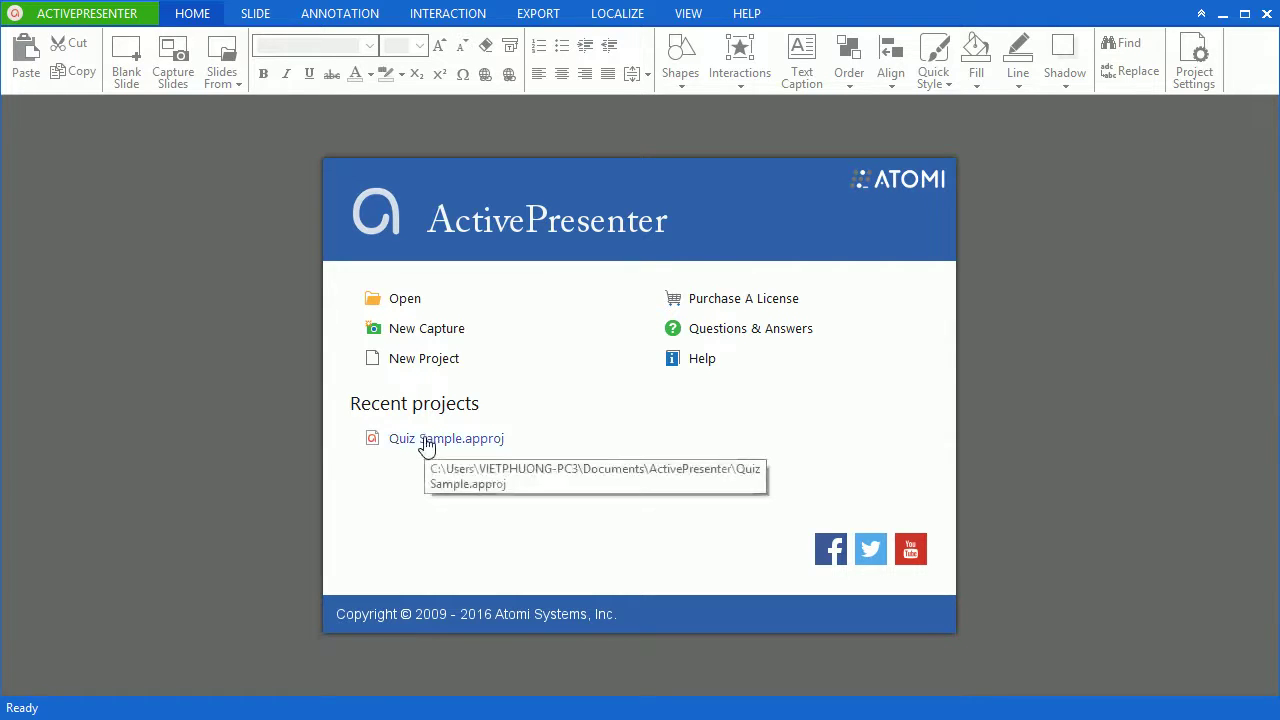
Open Quiz Sample.approj from Recent projects and browse its seven slides
left_click(425, 440)
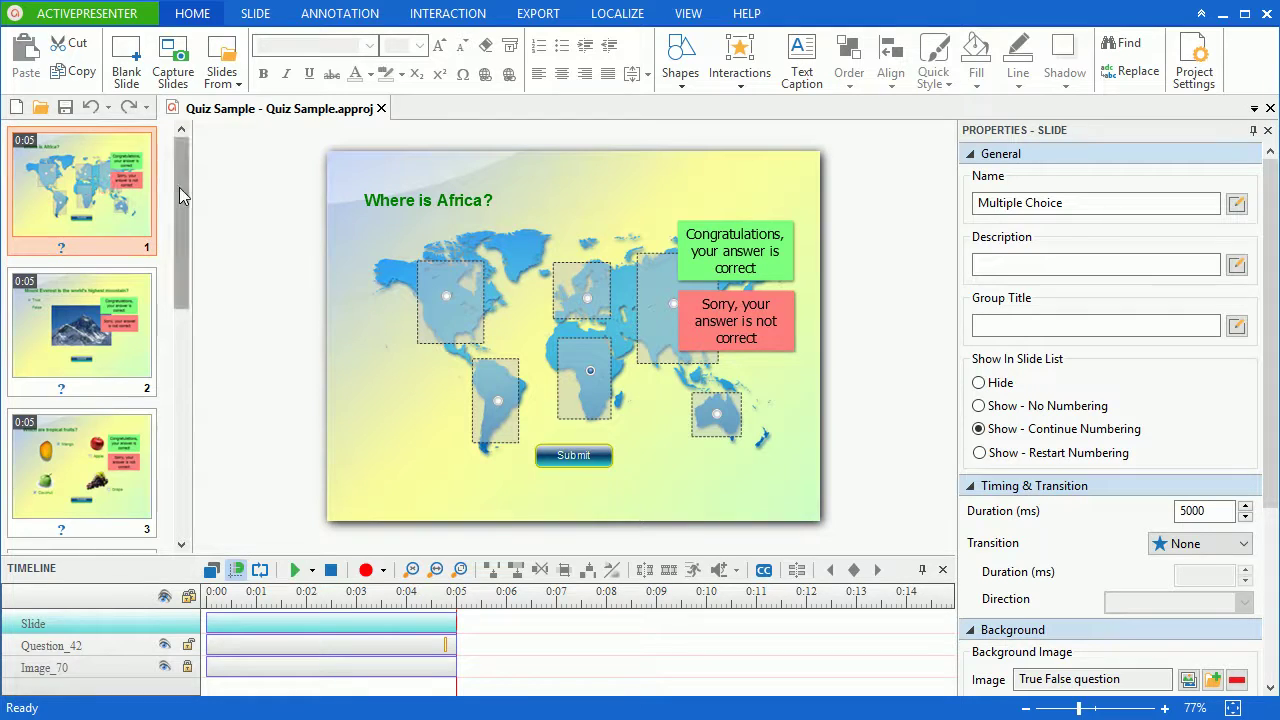
mouse_move(180, 187)
left_mouse_down()
mouse_move(176, 448)
mouse_move(194, 183)
left_mouse_up()
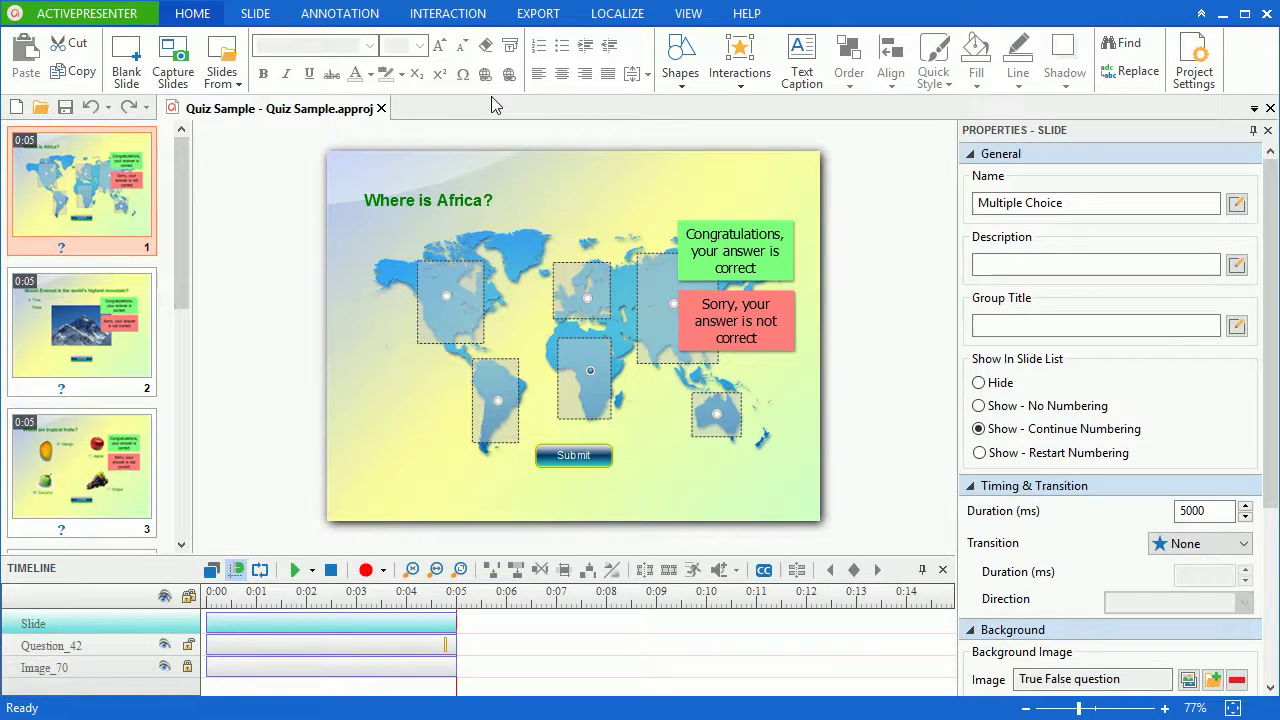
Show the Slide Pools pane from the VIEW tab and add a new blank slide to Pool 1
left_click(680, 16)
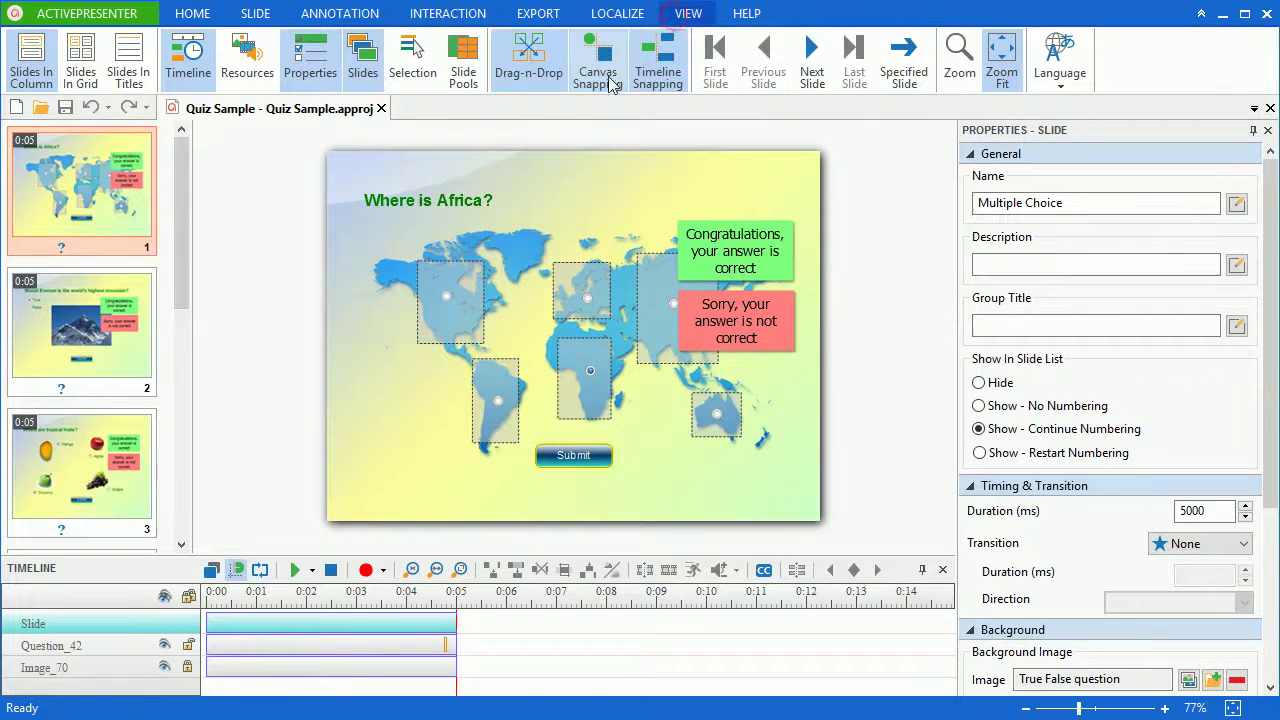
left_click(465, 70)
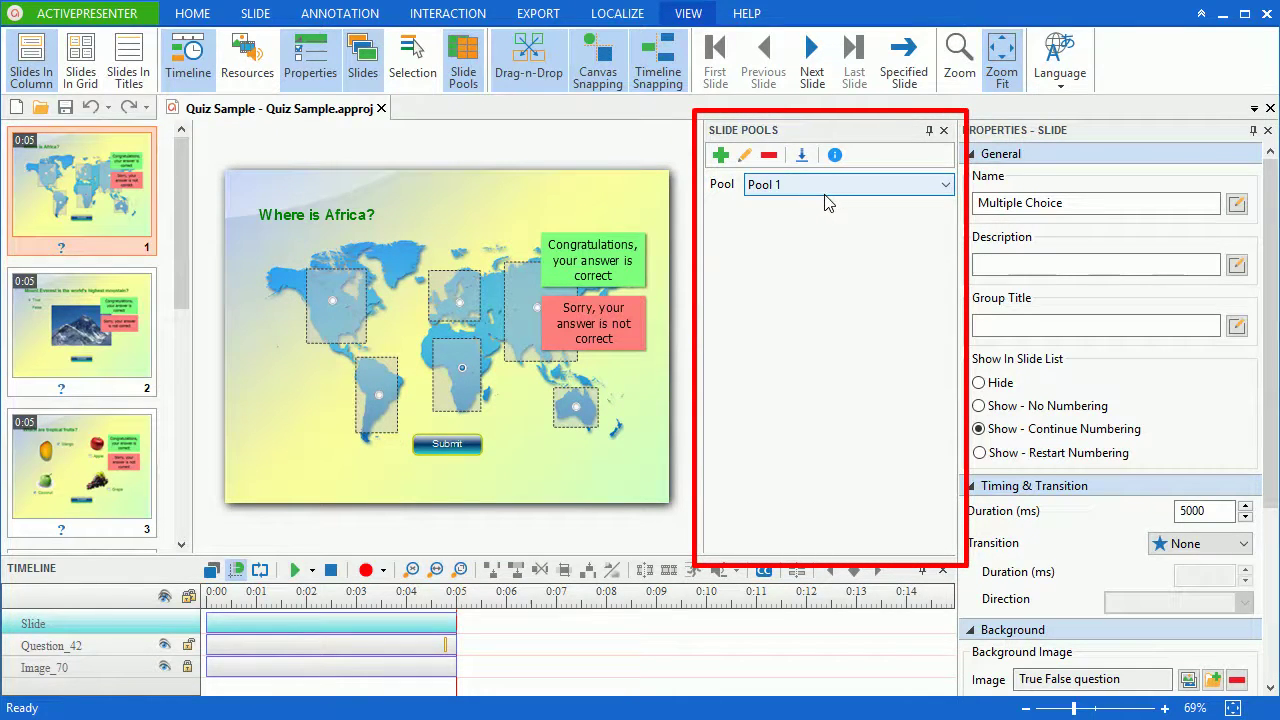
left_click(789, 322)
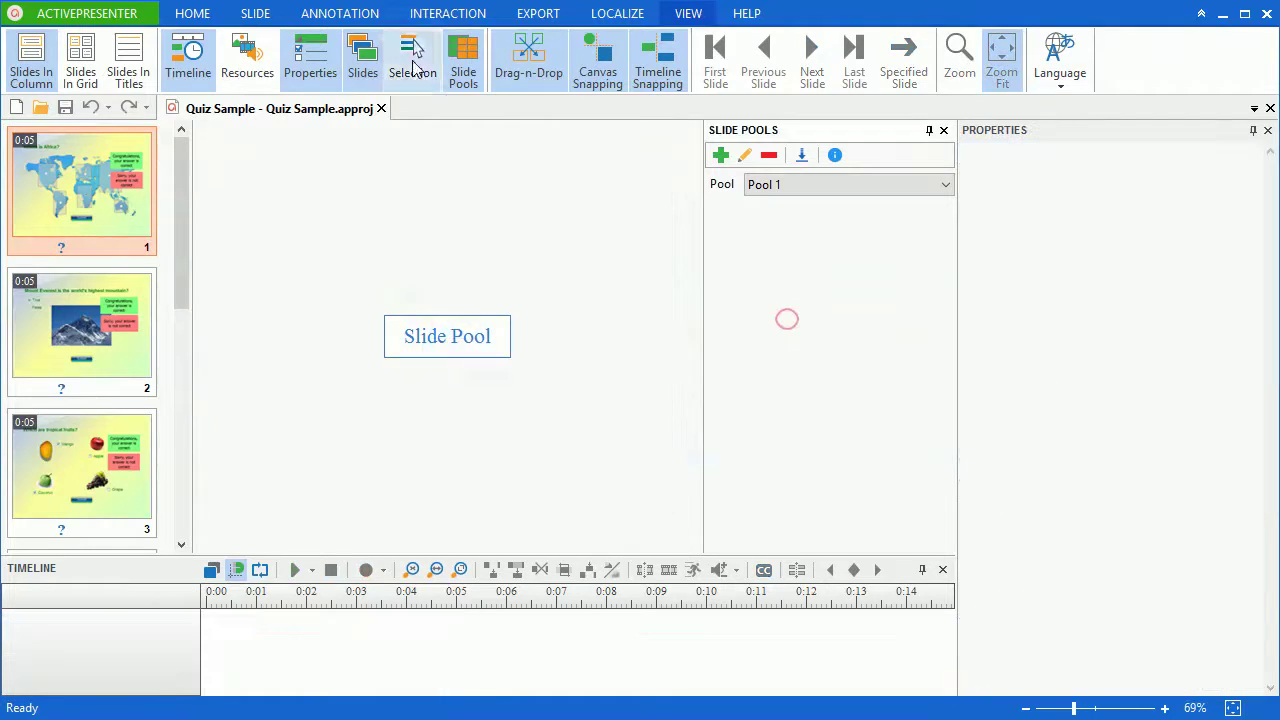
right_click(766, 238)
left_click(800, 250)
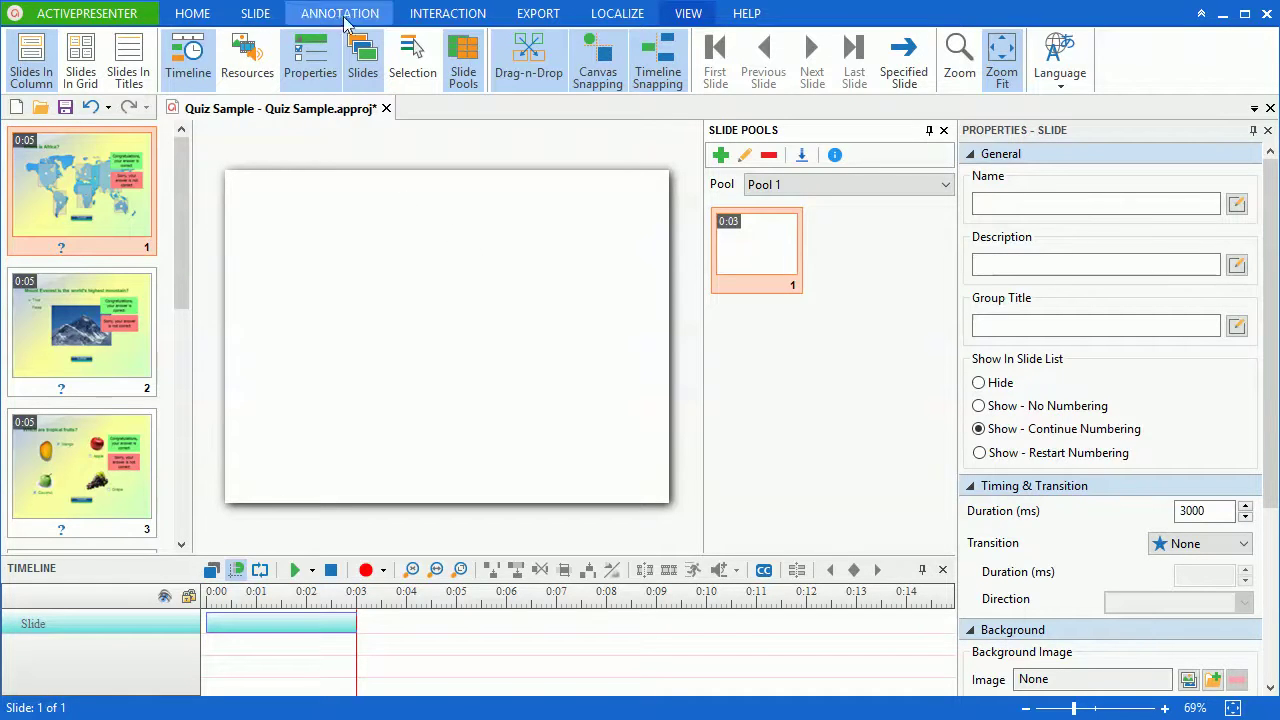
Insert a trial True/False question on the pool slide, then delete that slide from Pool 1
left_click(448, 14)
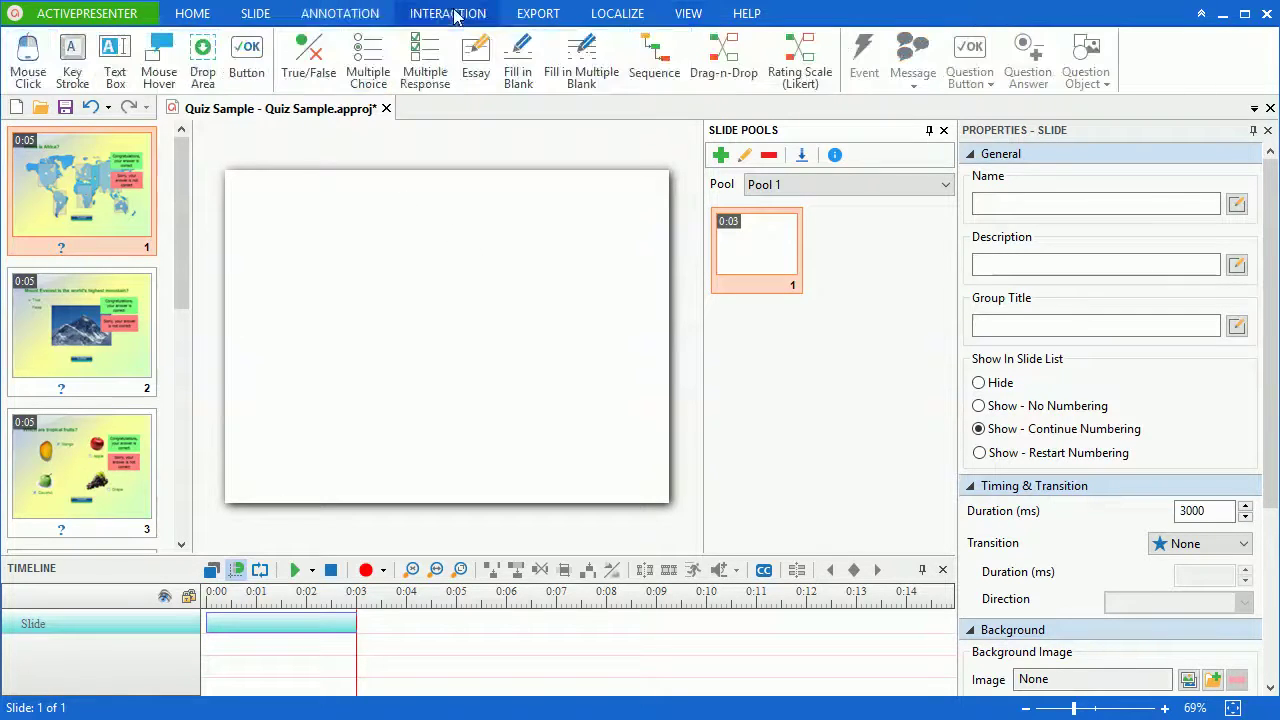
left_click(326, 66)
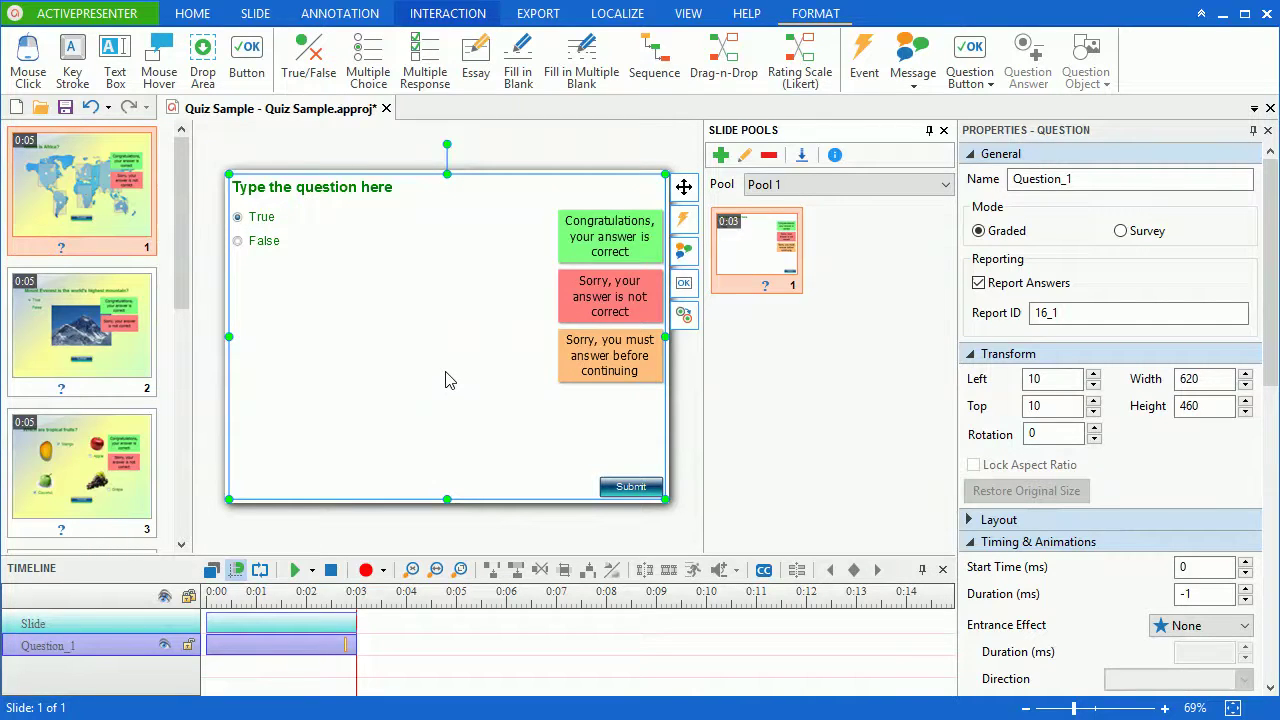
left_click(84, 212)
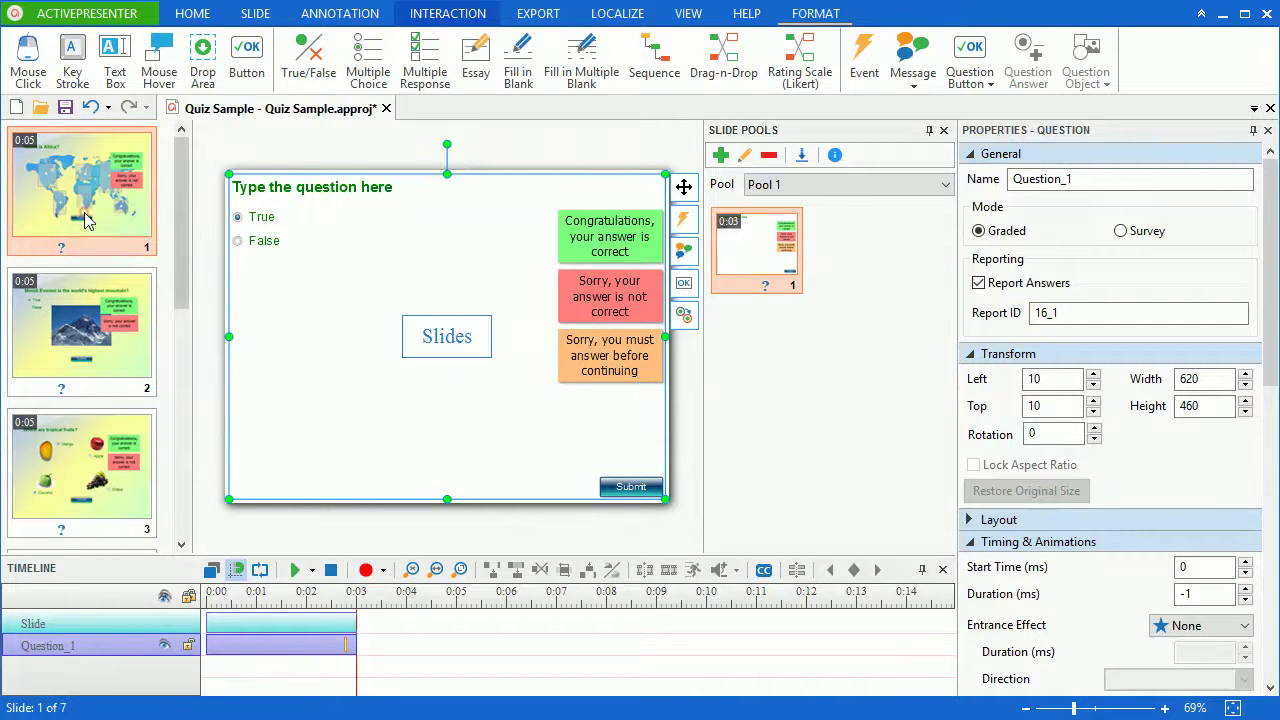
left_click(757, 245)
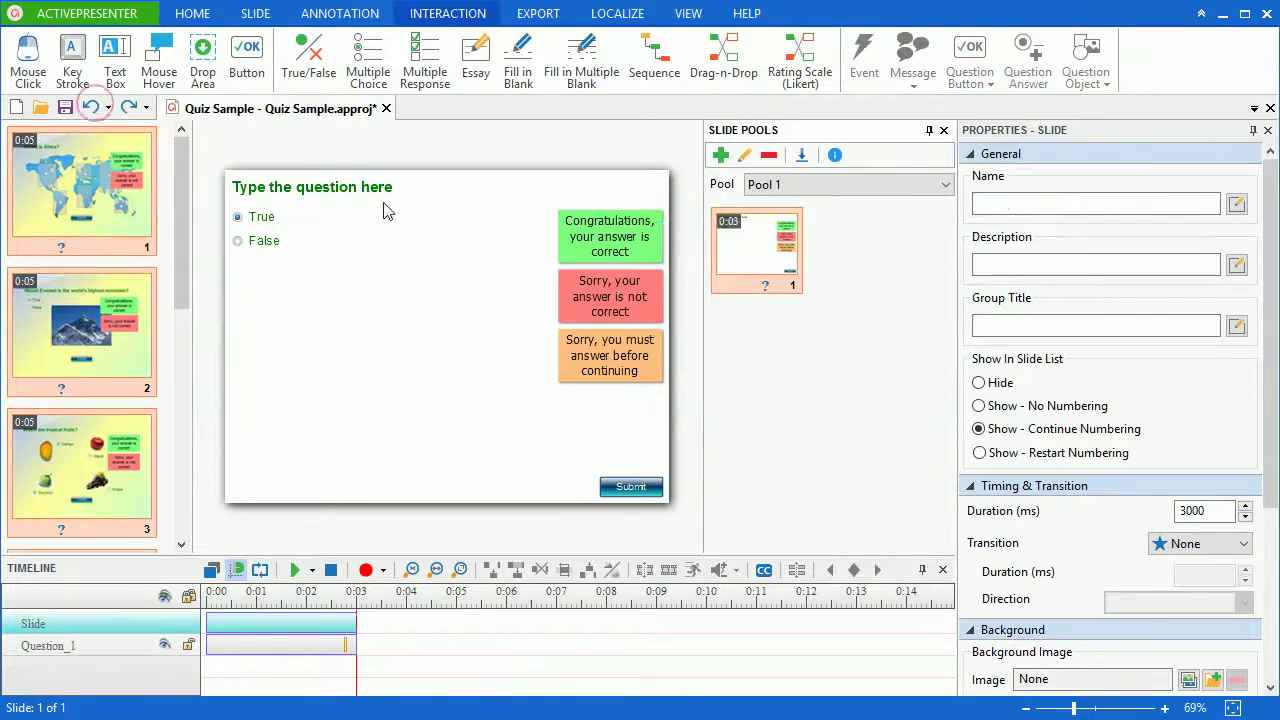
right_click(737, 240)
left_click(805, 348)
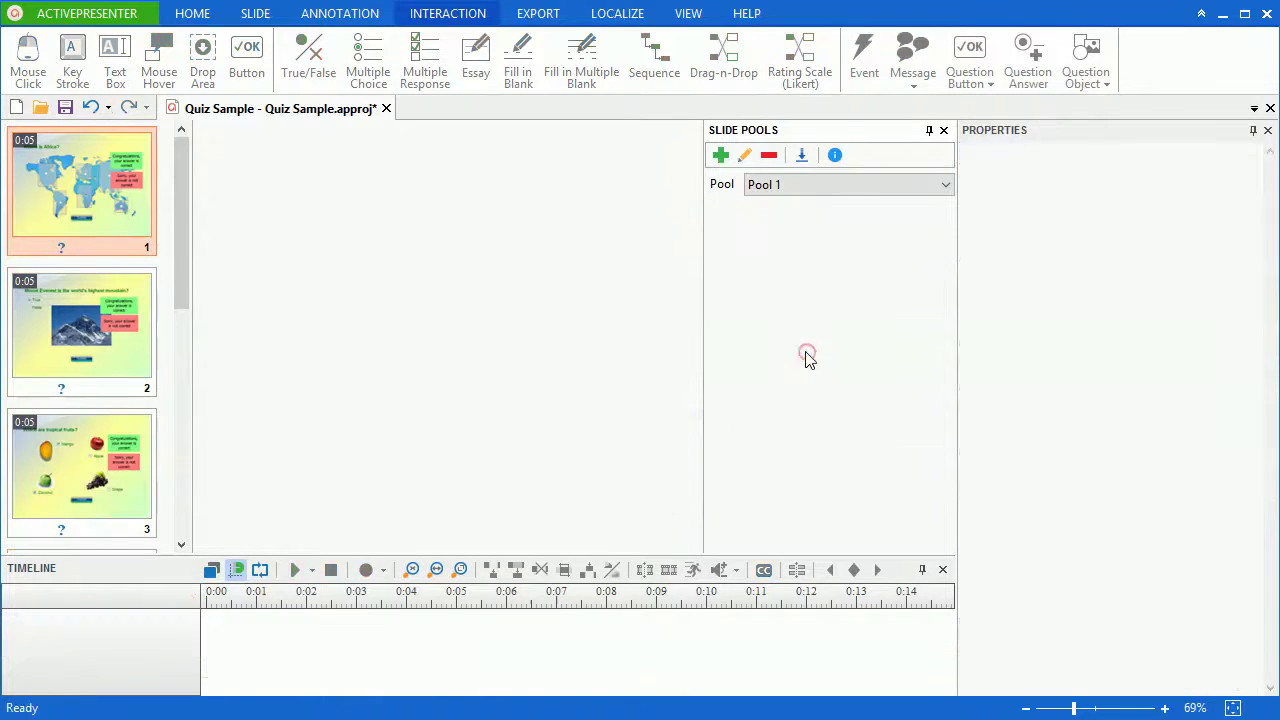
Select slides 1 through 6 and use Move Slide To > Pool 1, leaving only The End
left_click(96, 199)
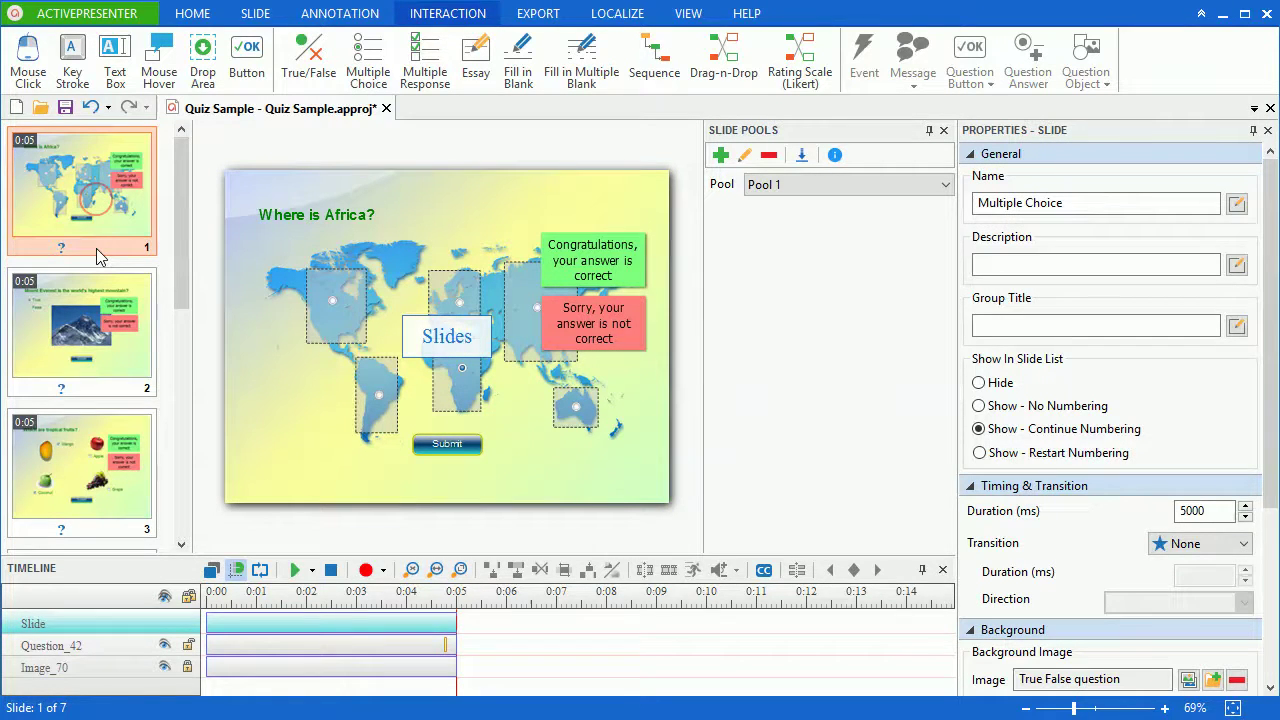
scroll(107, 297, "down", 2)
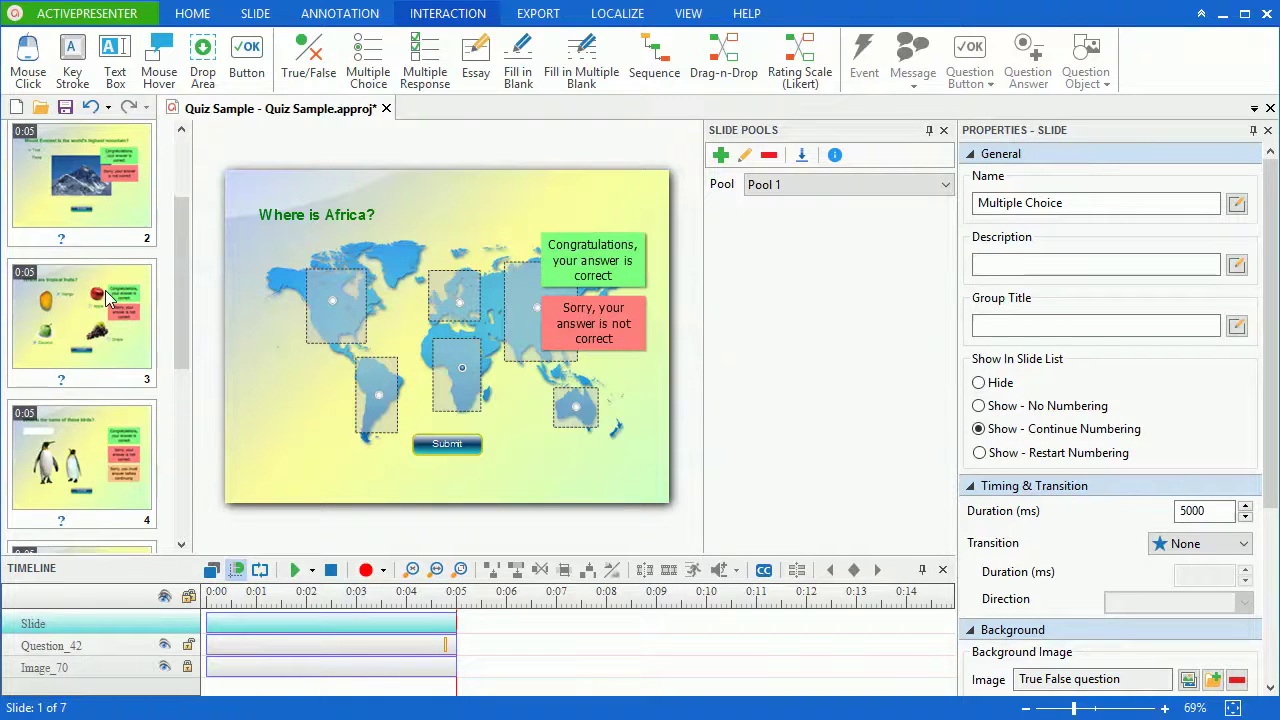
scroll(107, 297, "down", 2)
scroll(107, 297, "down", 1)
scroll(107, 297, "down", 1)
scroll(107, 297, "down", 1)
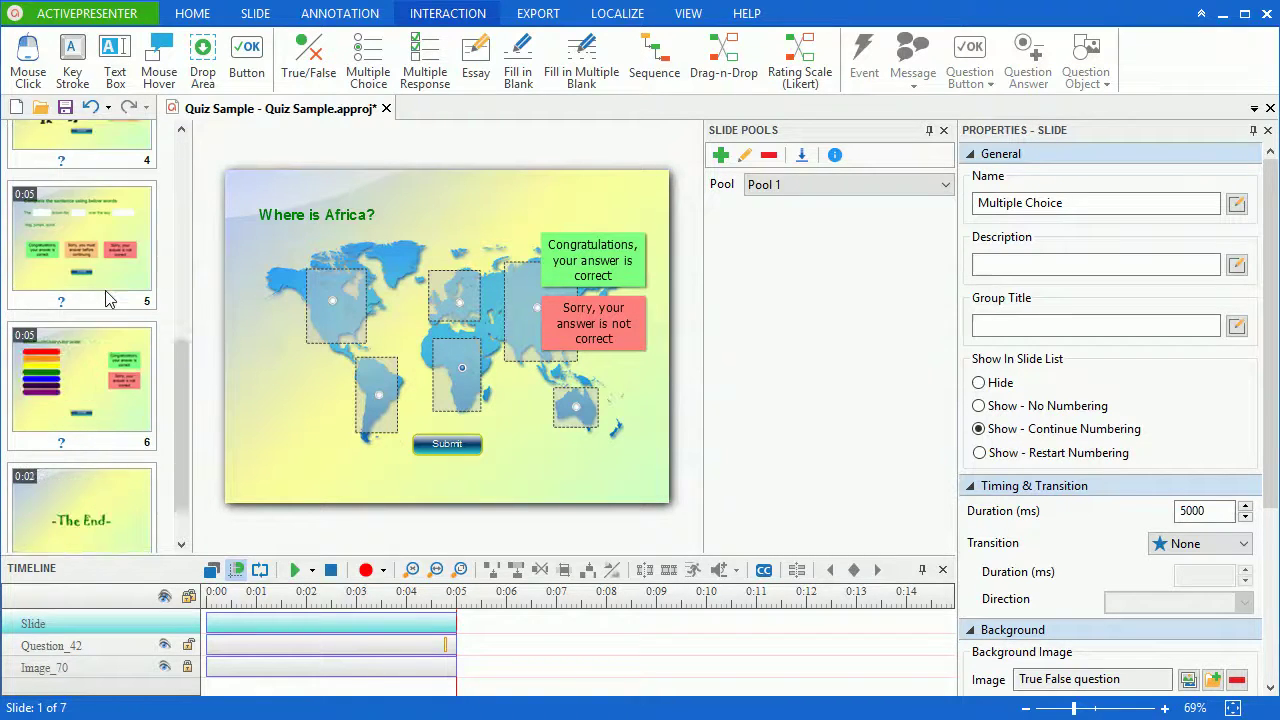
scroll(109, 300, "down", 1)
left_click(104, 346, "shift")
right_click(90, 248)
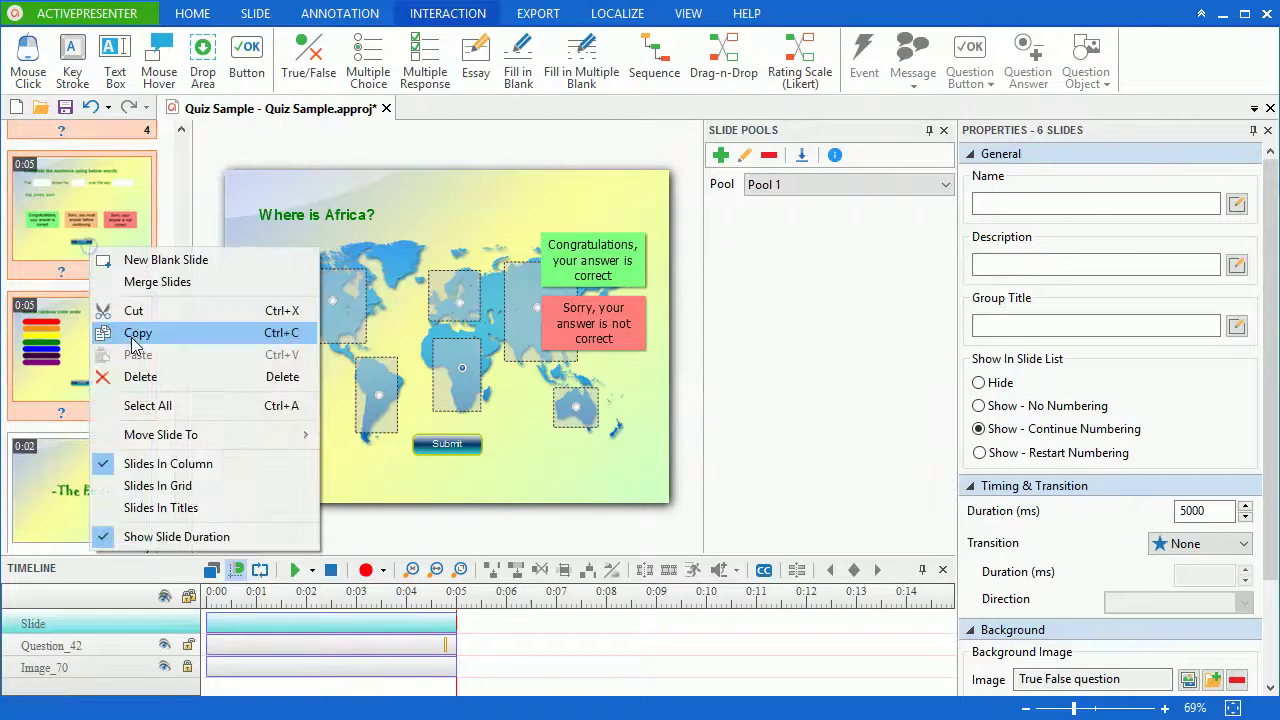
mouse_move(161, 434)
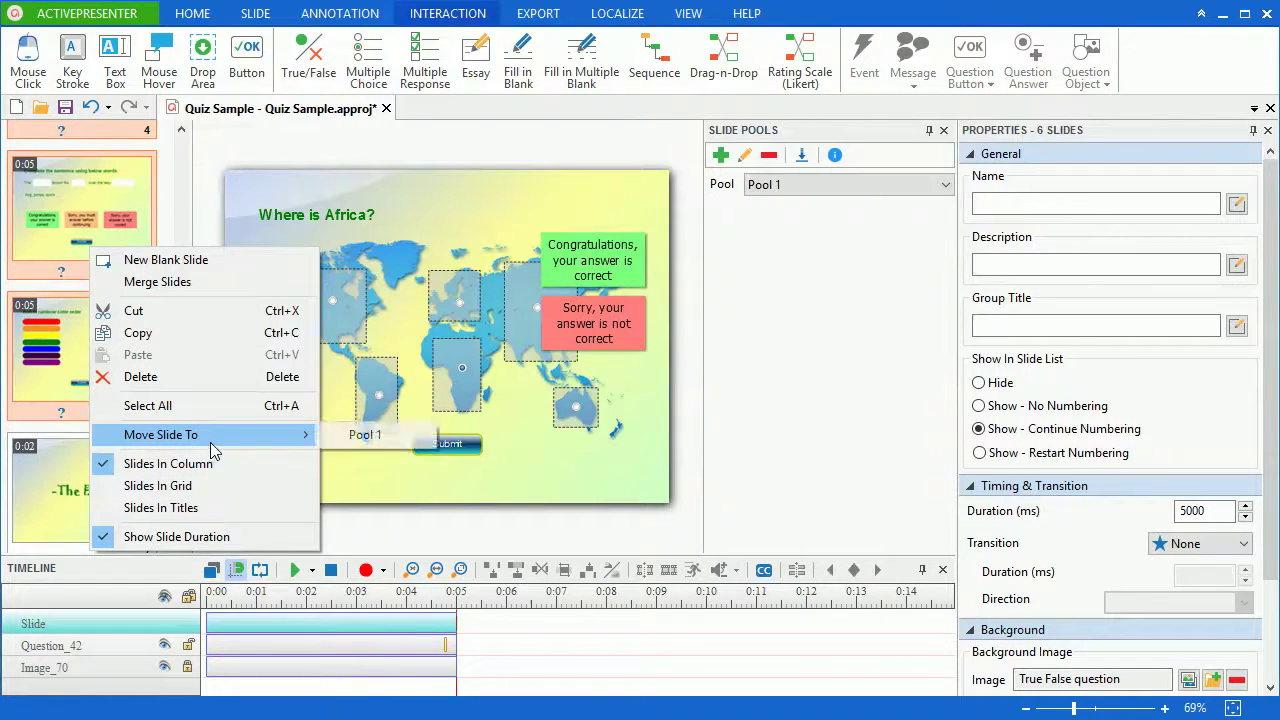
left_click(352, 437)
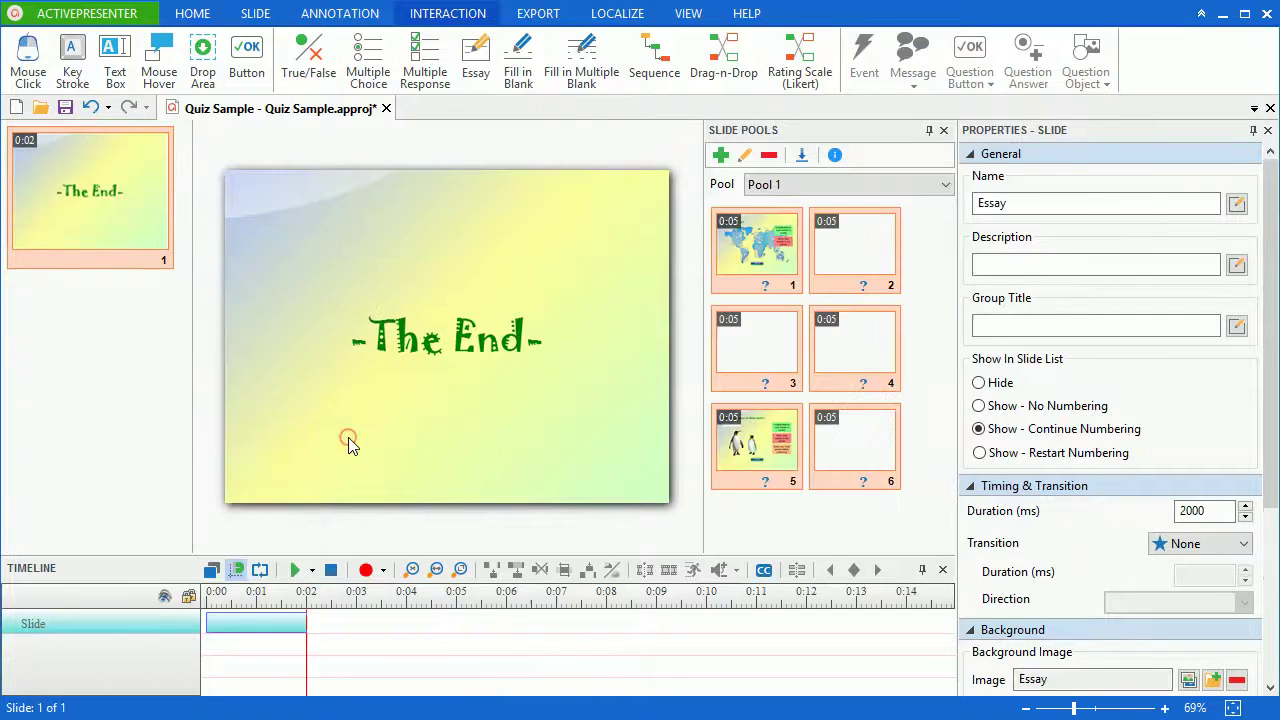
left_click(731, 264)
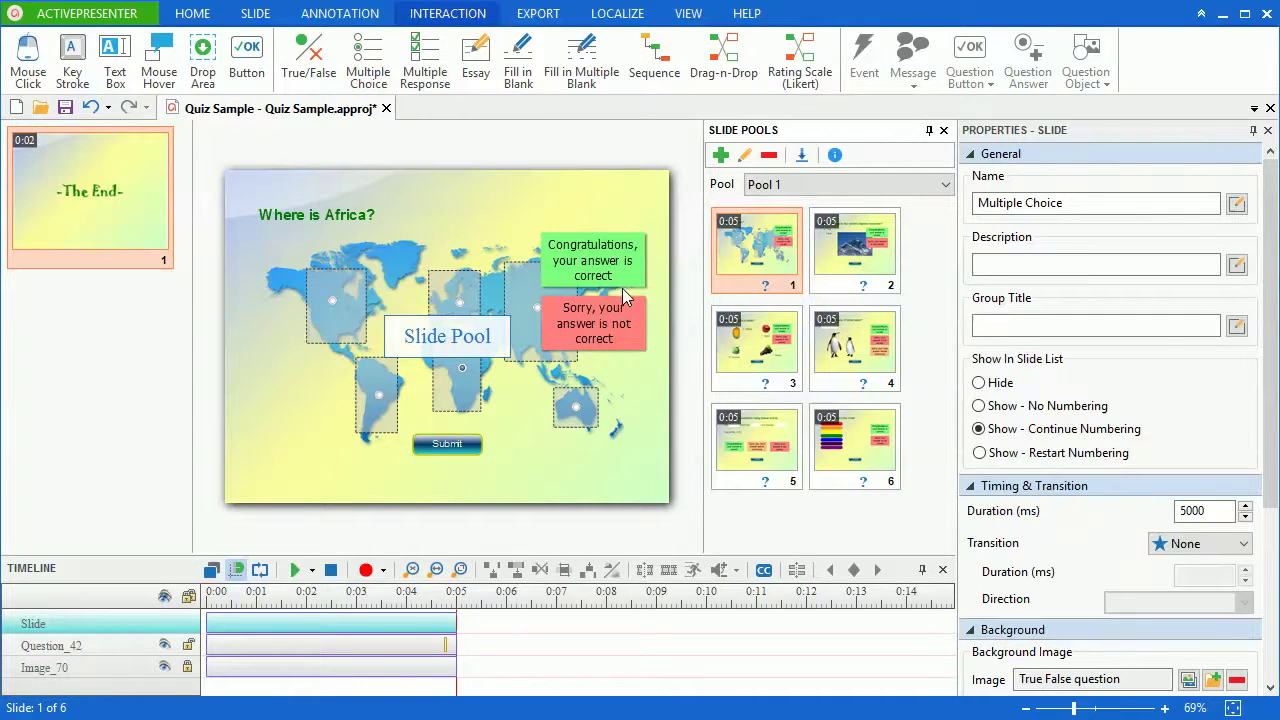
left_click(88, 222)
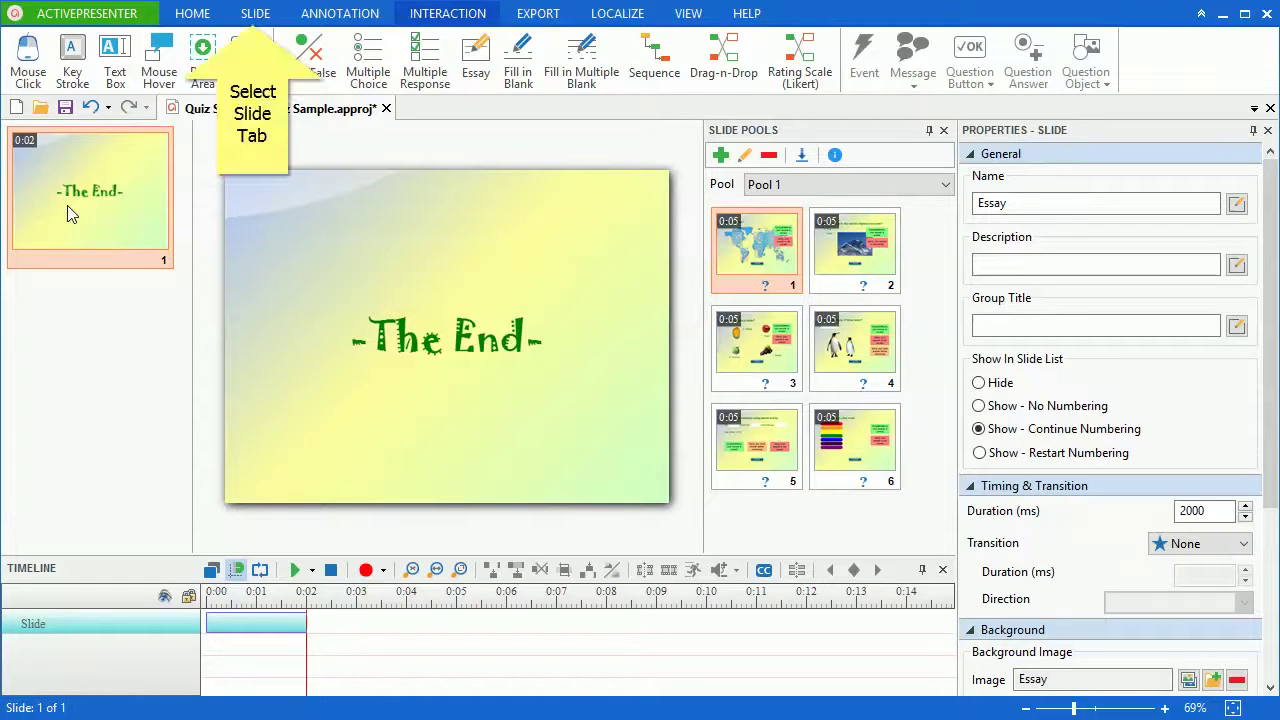
Insert a Random Slide, place it before The End, and set its Linked Pool to Pool 1
left_click(252, 14)
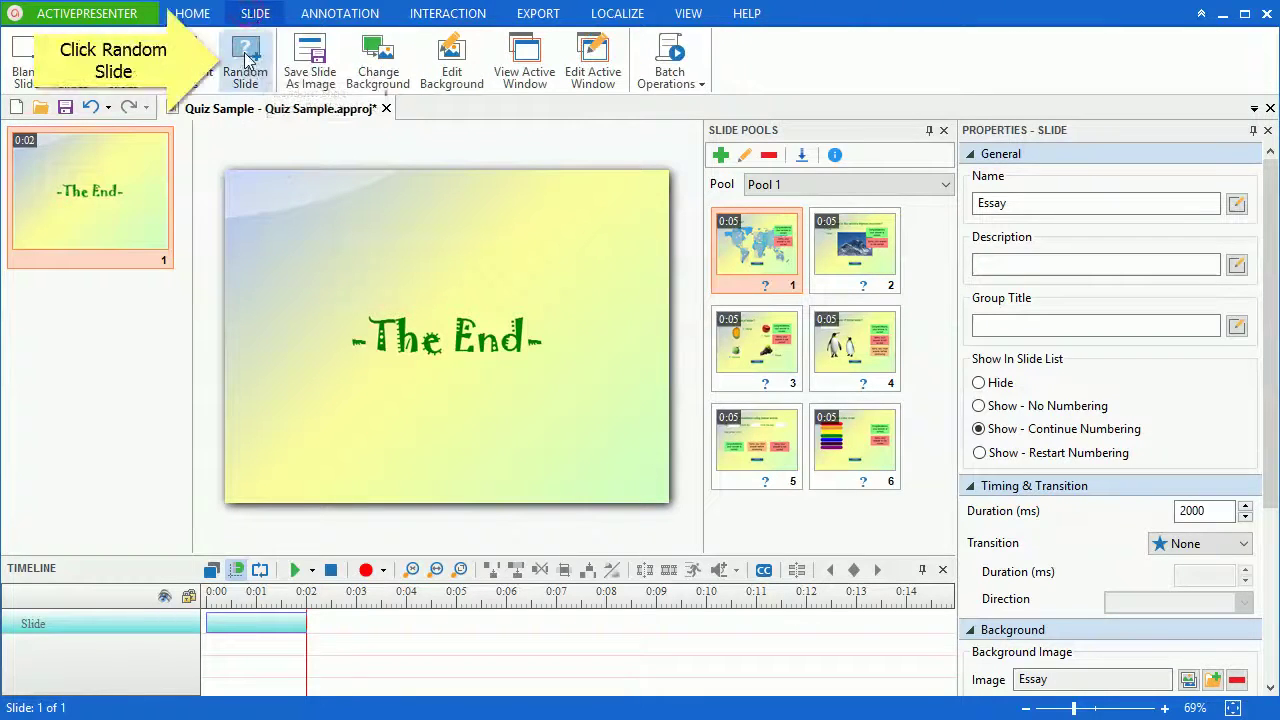
left_click(246, 56)
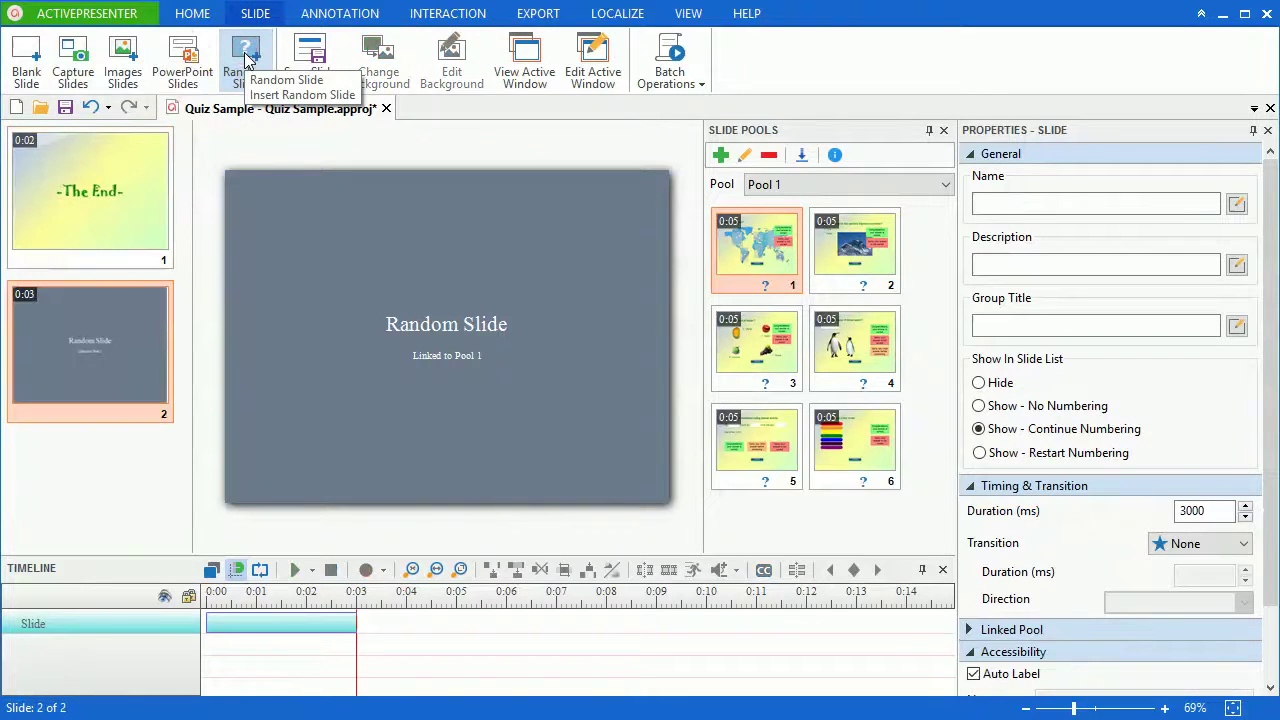
left_click_drag(107, 325, 77, 161)
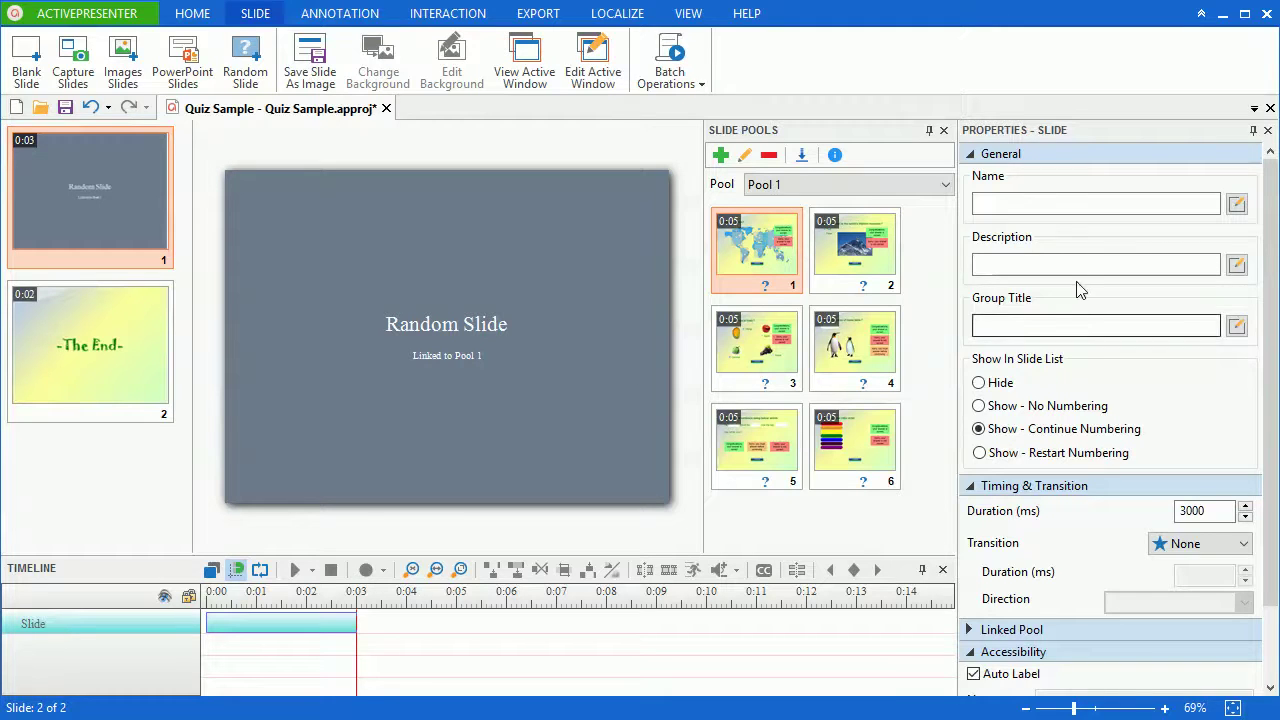
left_click_drag(1275, 271, 1275, 430)
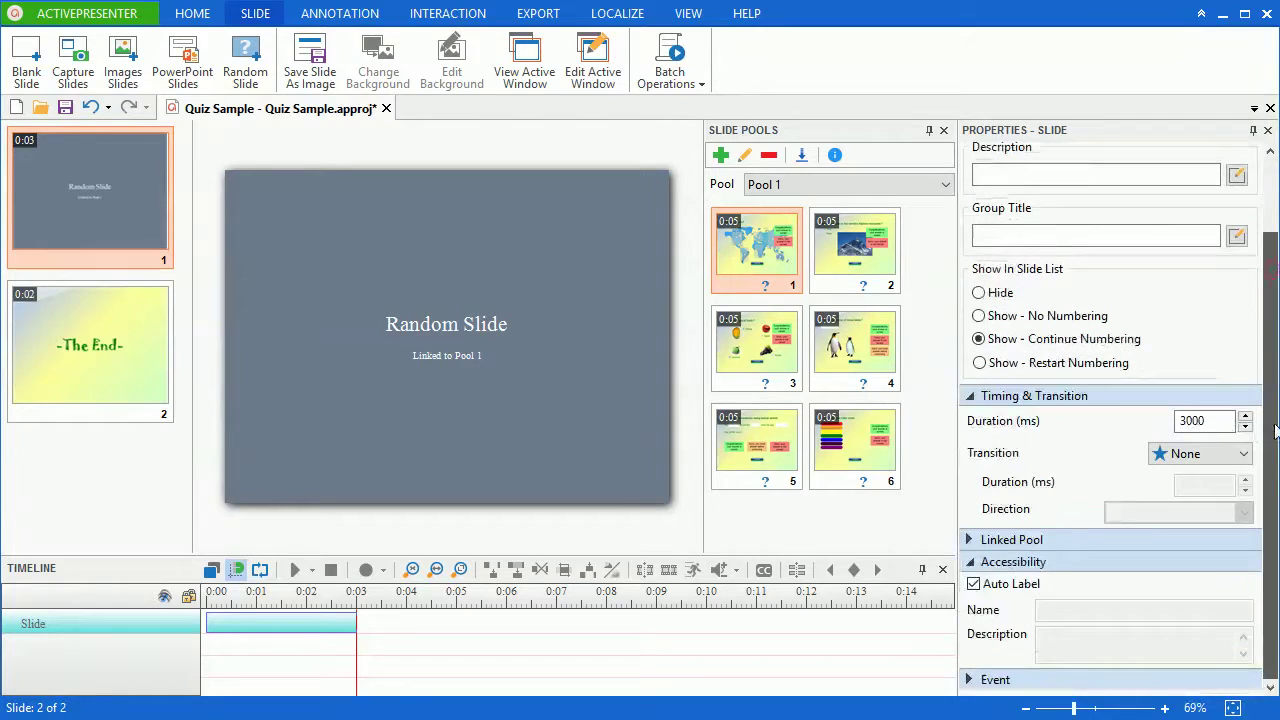
left_click(1063, 540)
left_click(1070, 566)
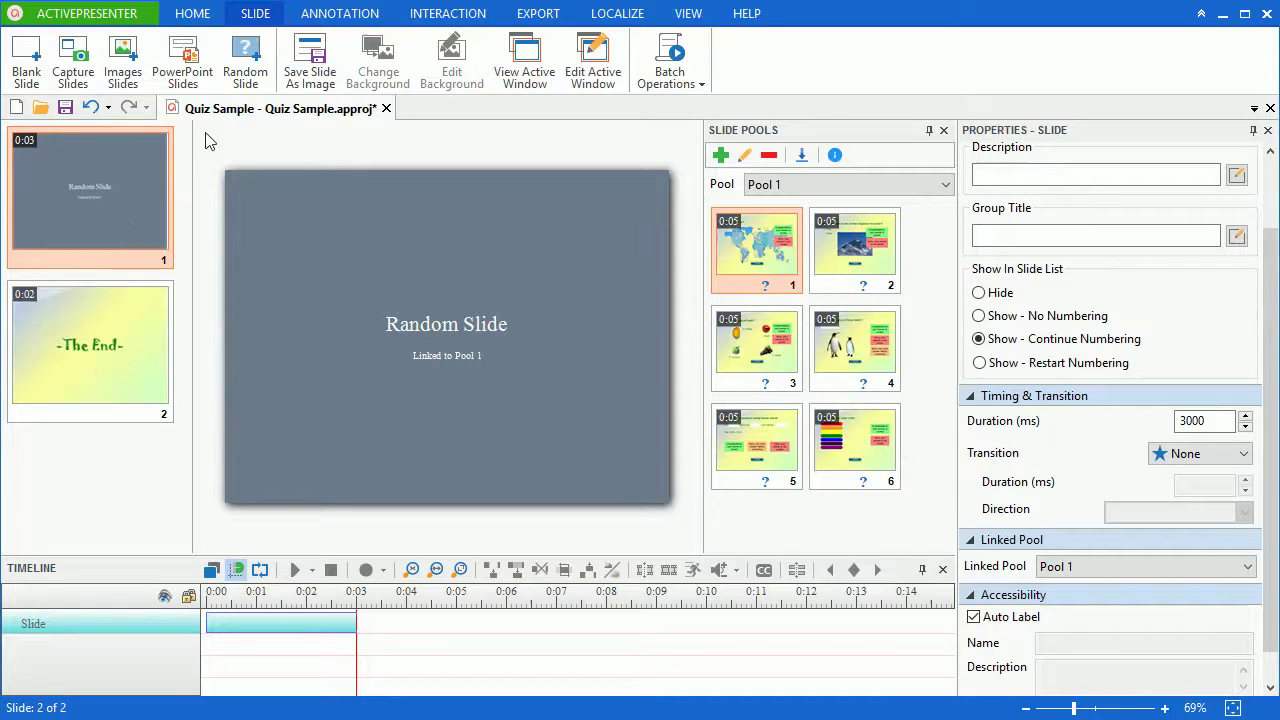
Insert two more Random Slides and check that all three link to Pool 1
left_click(246, 66)
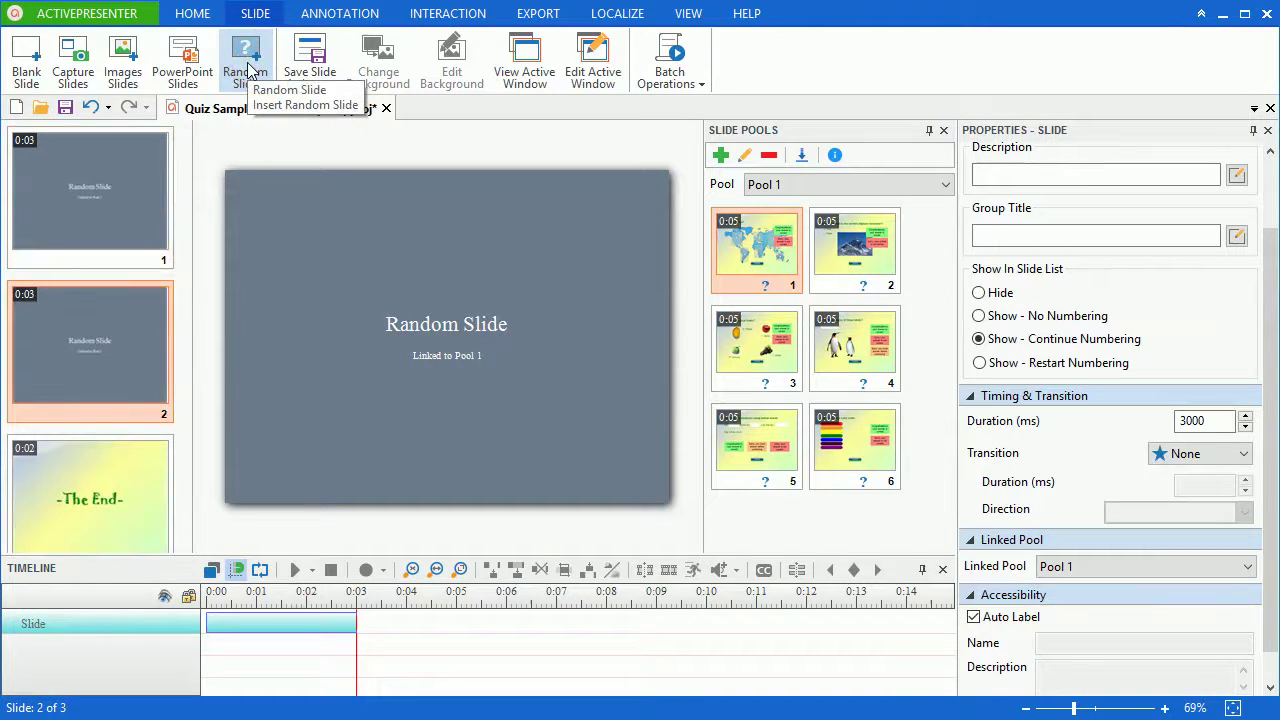
left_click(249, 70)
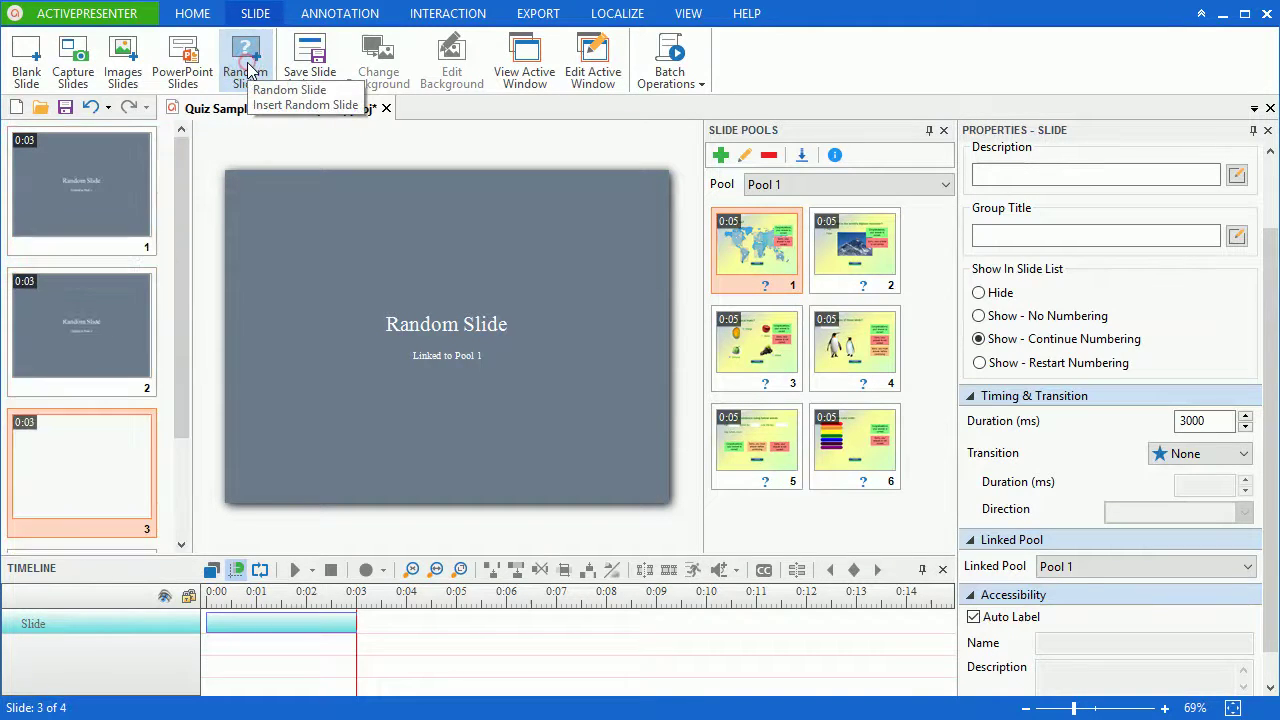
left_click(81, 210)
left_click(83, 316)
left_click(82, 431)
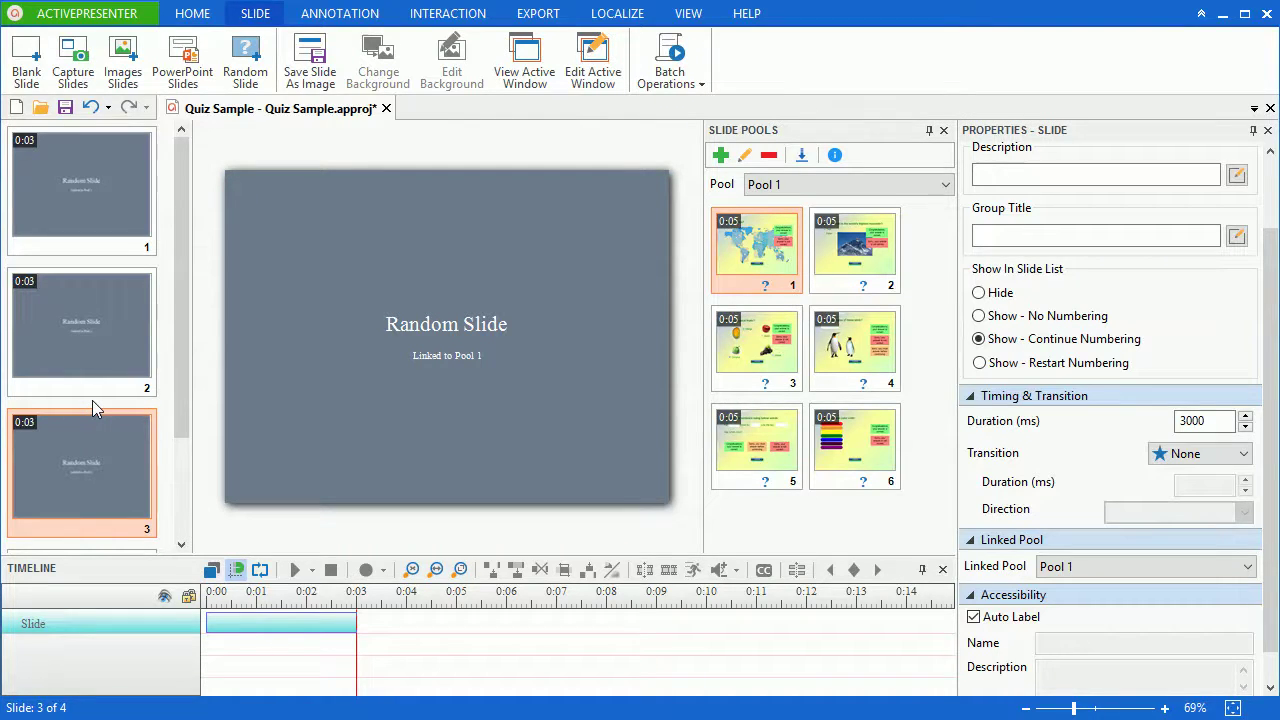
left_click(80, 252)
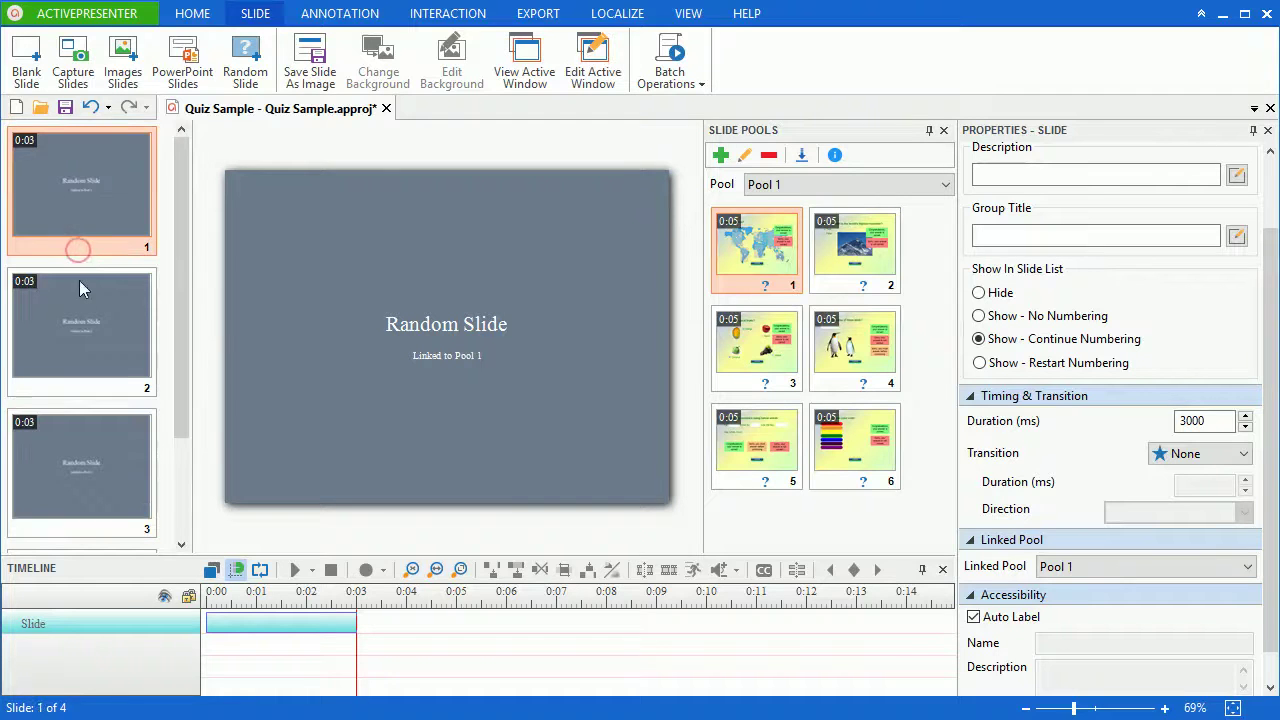
left_click(85, 320)
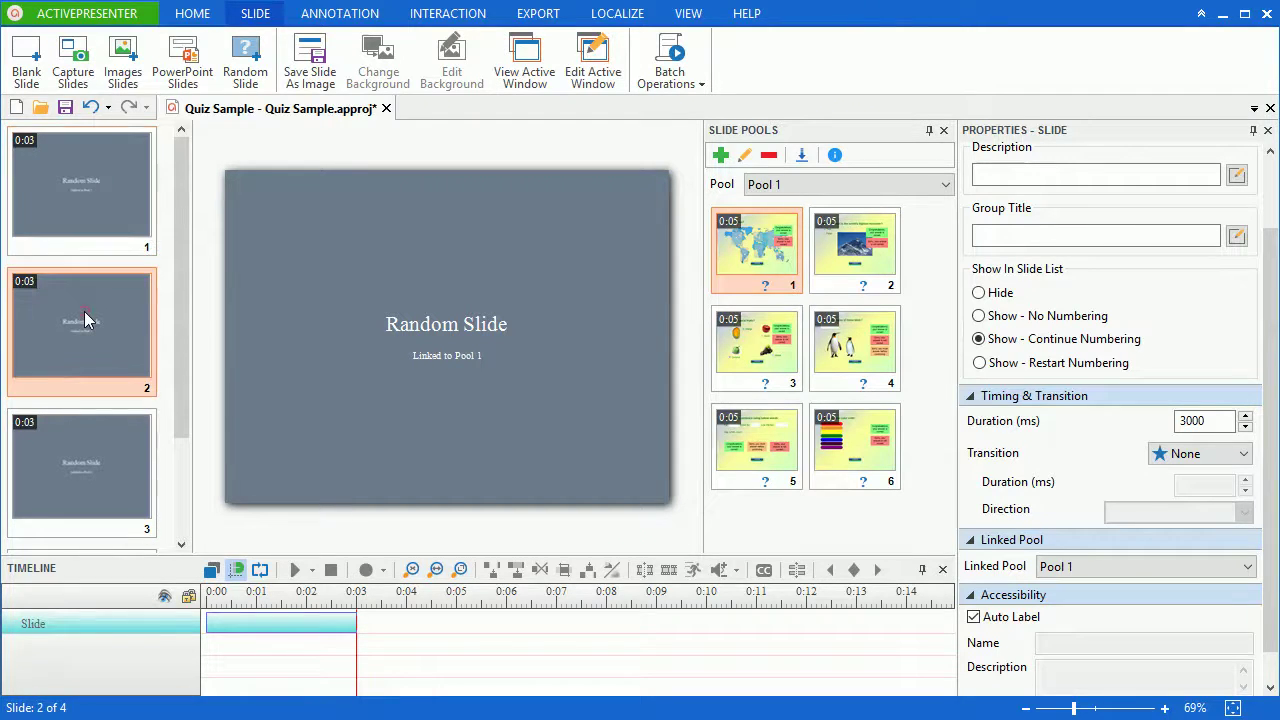
left_click(85, 442)
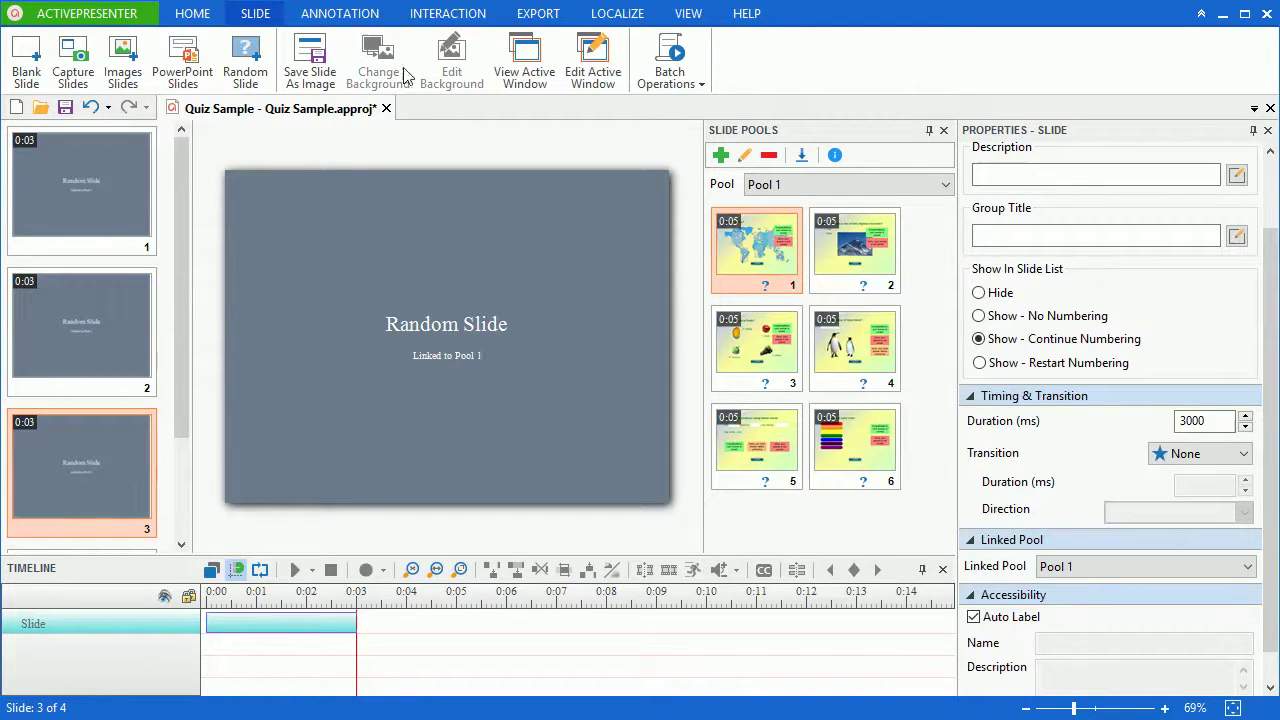
Export the project as an HTML5 Simulation with Practice mode kept checked
left_click(538, 13)
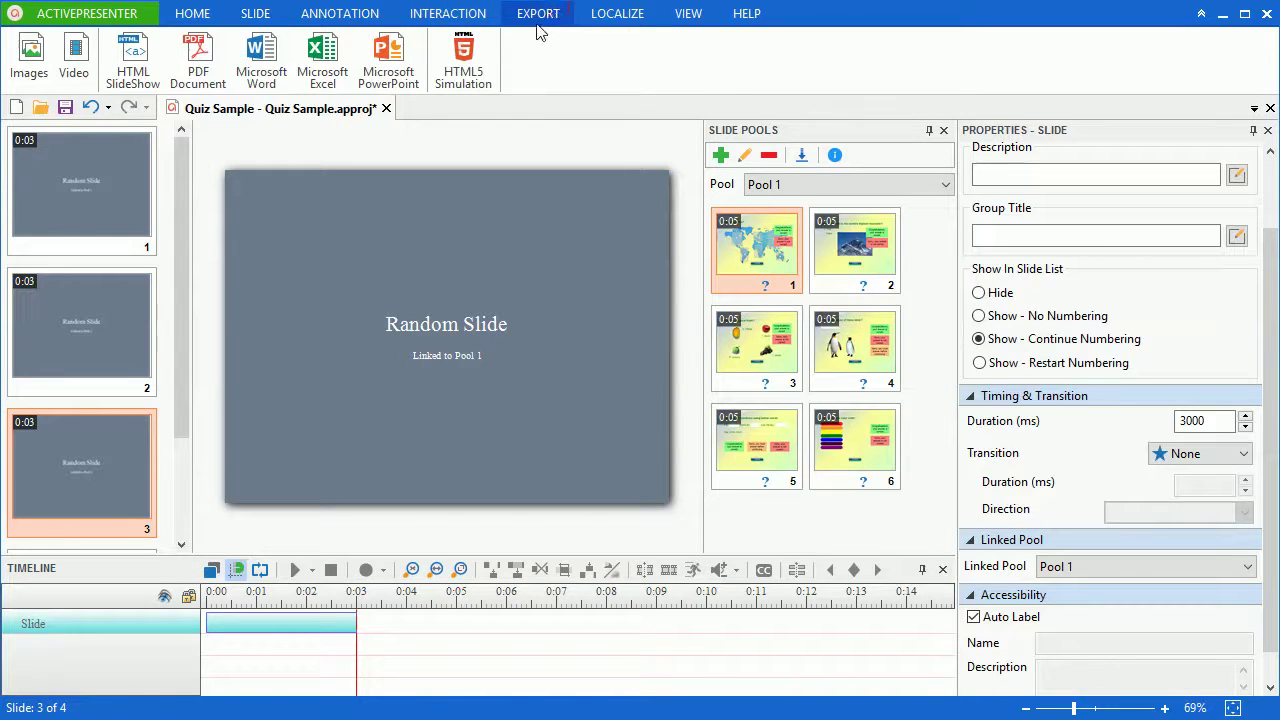
left_click(463, 60)
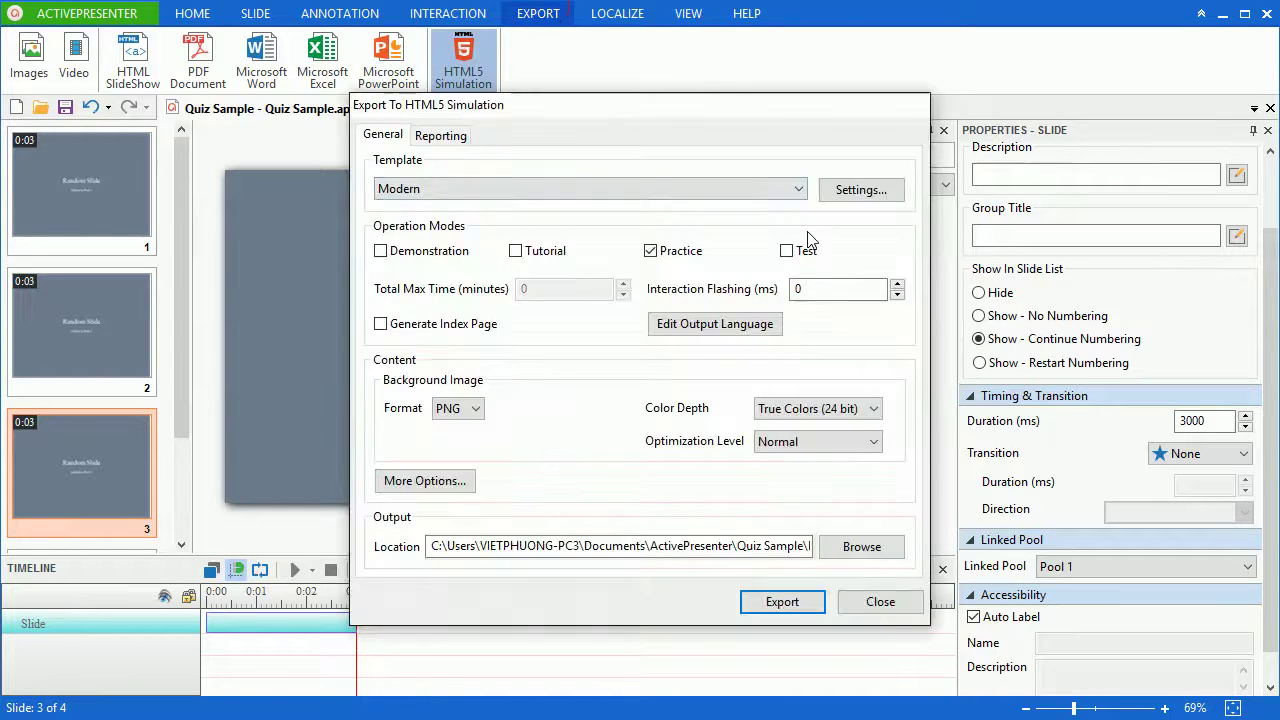
left_click(788, 600)
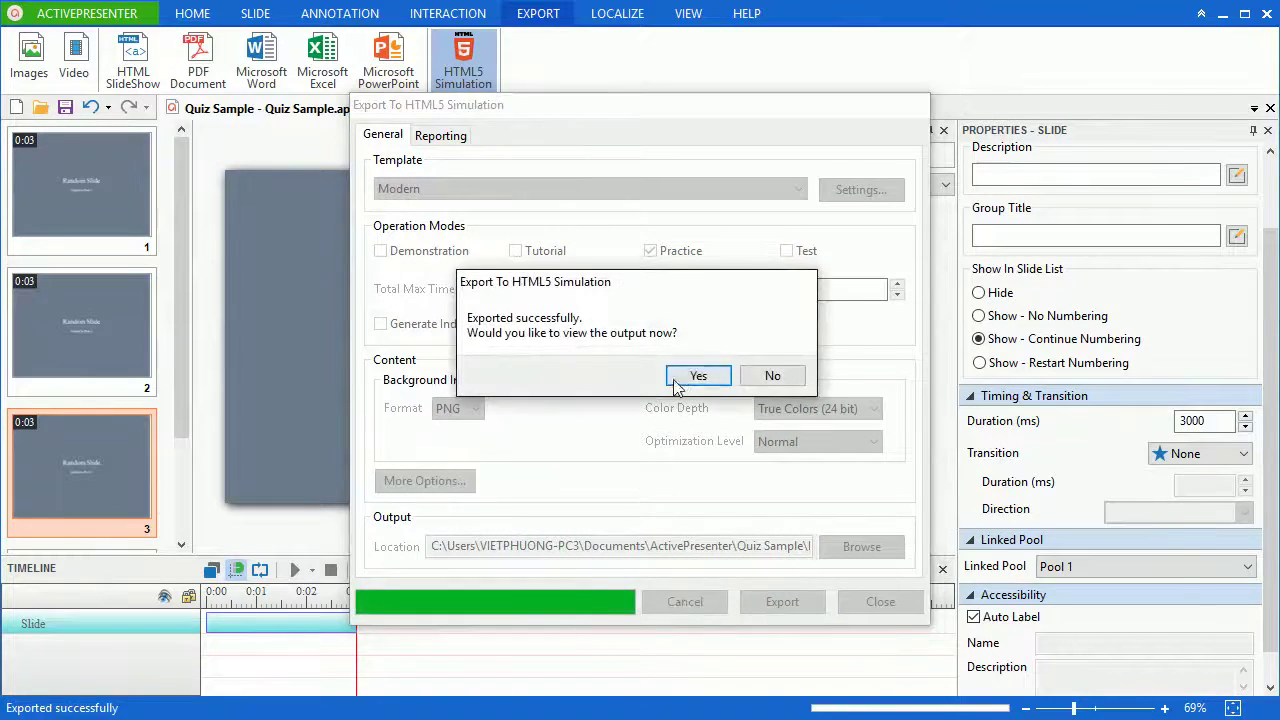
Open the exported quiz in Firefox and step through its questions and final essay
left_click(690, 376)
left_click(963, 237)
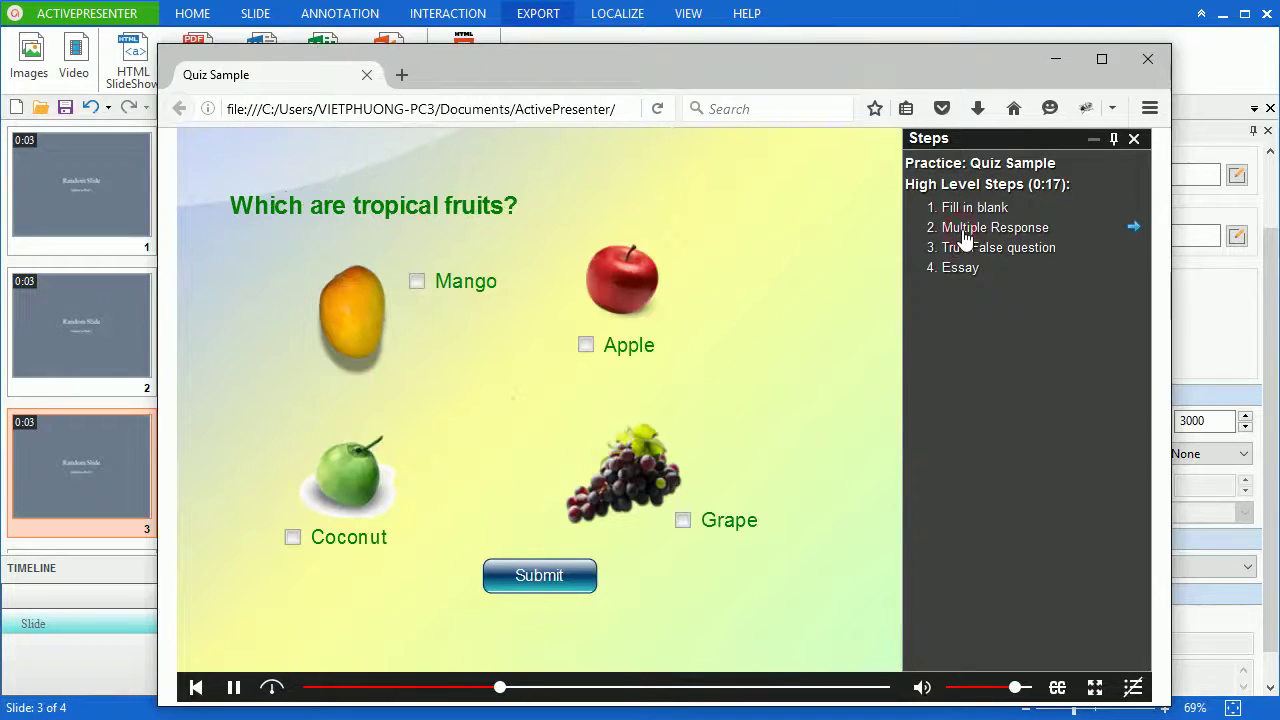
left_click(968, 249)
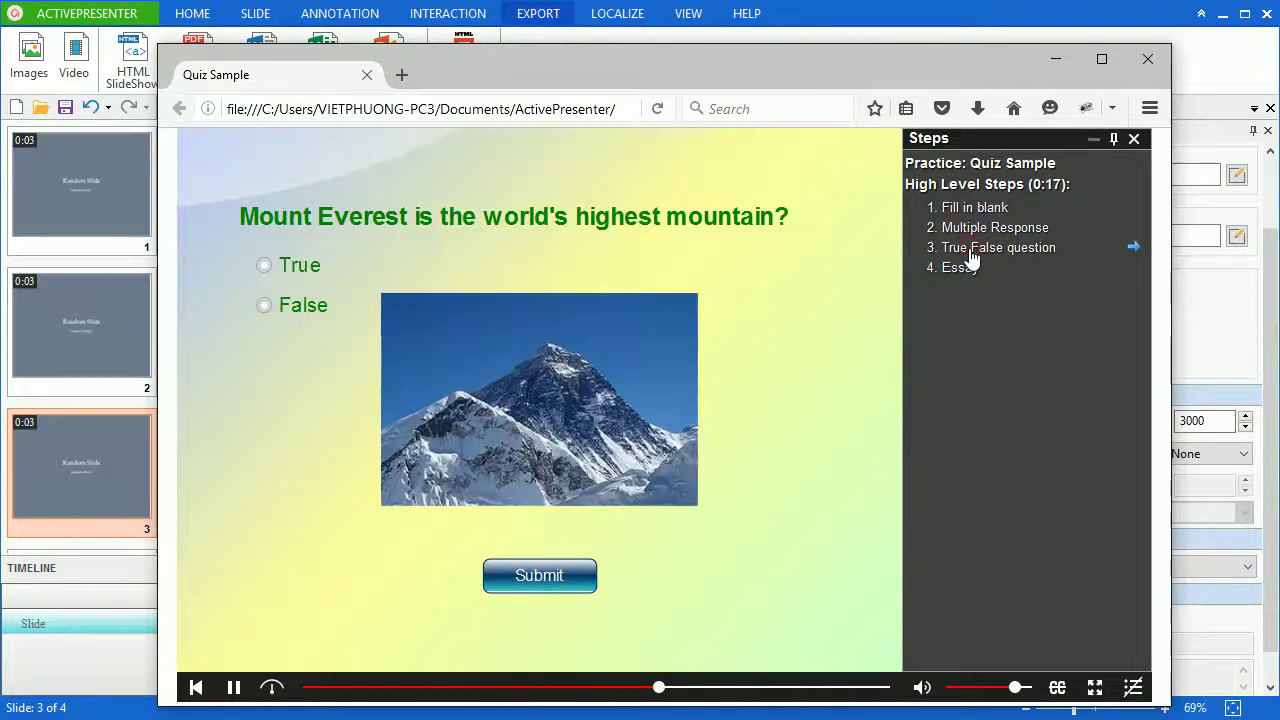
left_click(962, 268)
left_click(960, 208)
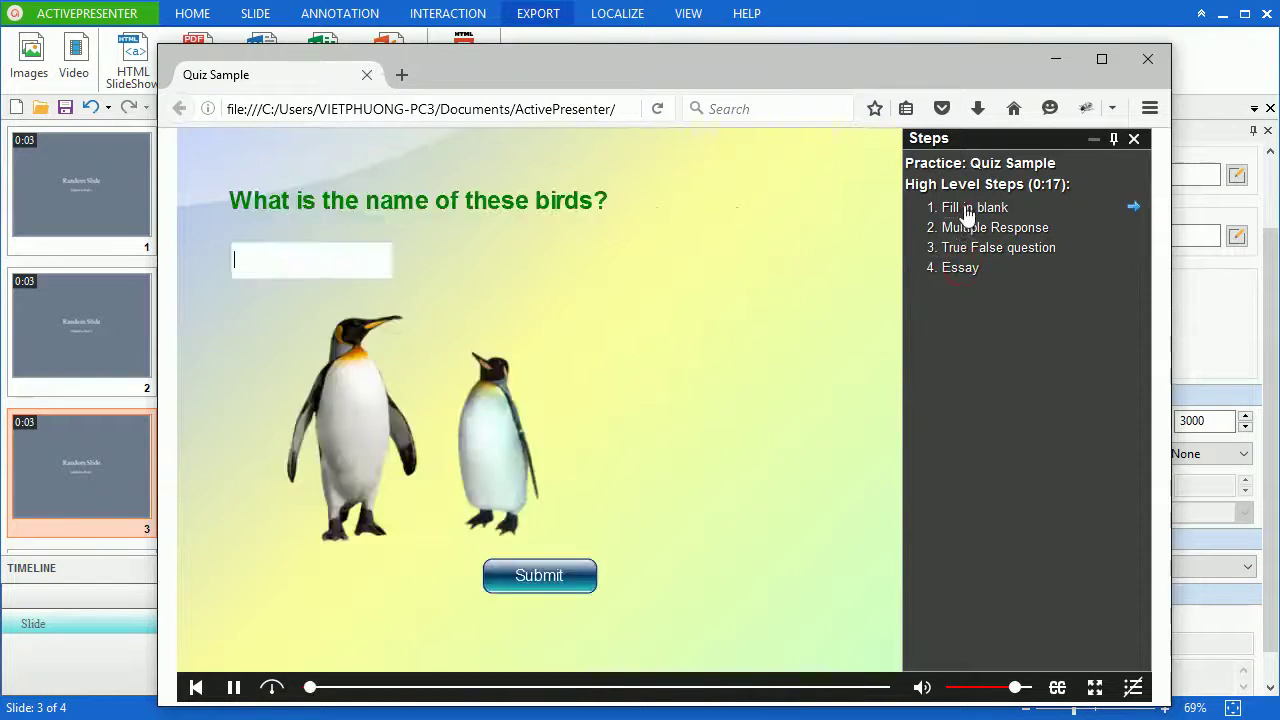
Reload the quiz repeatedly, checking that a different random question set appears each time
left_click(657, 108)
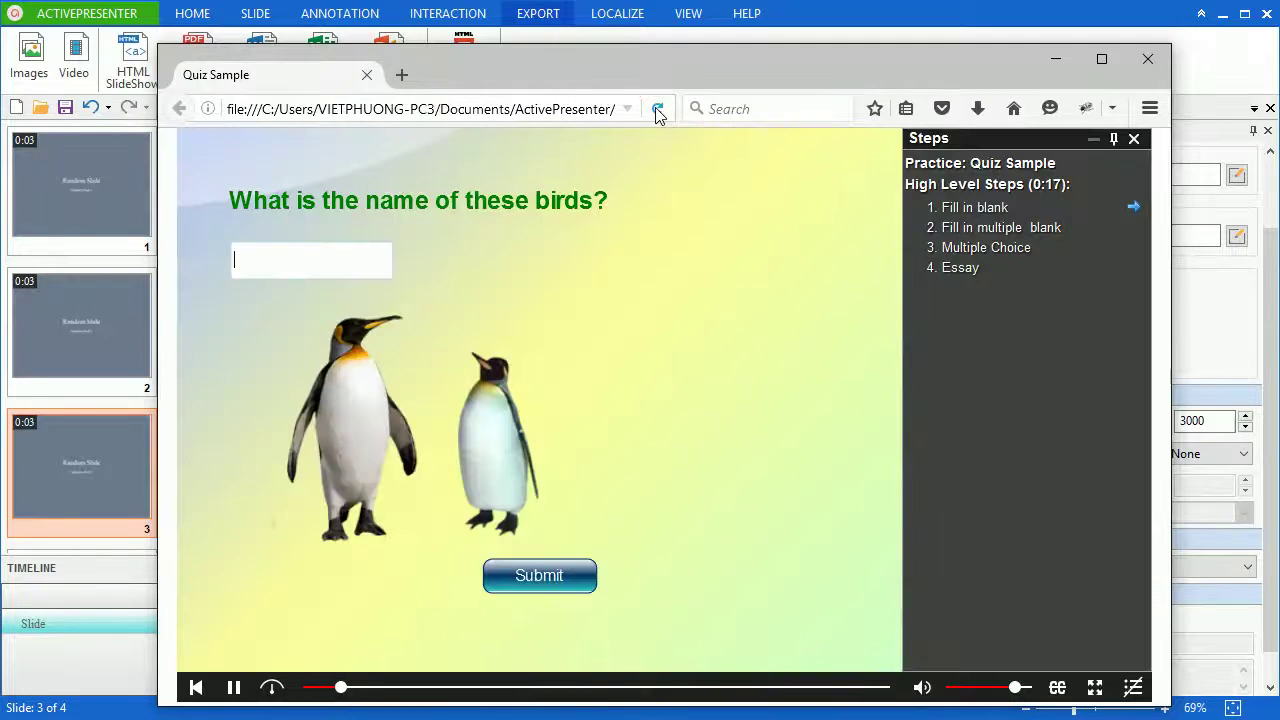
left_click(972, 229)
left_click(972, 248)
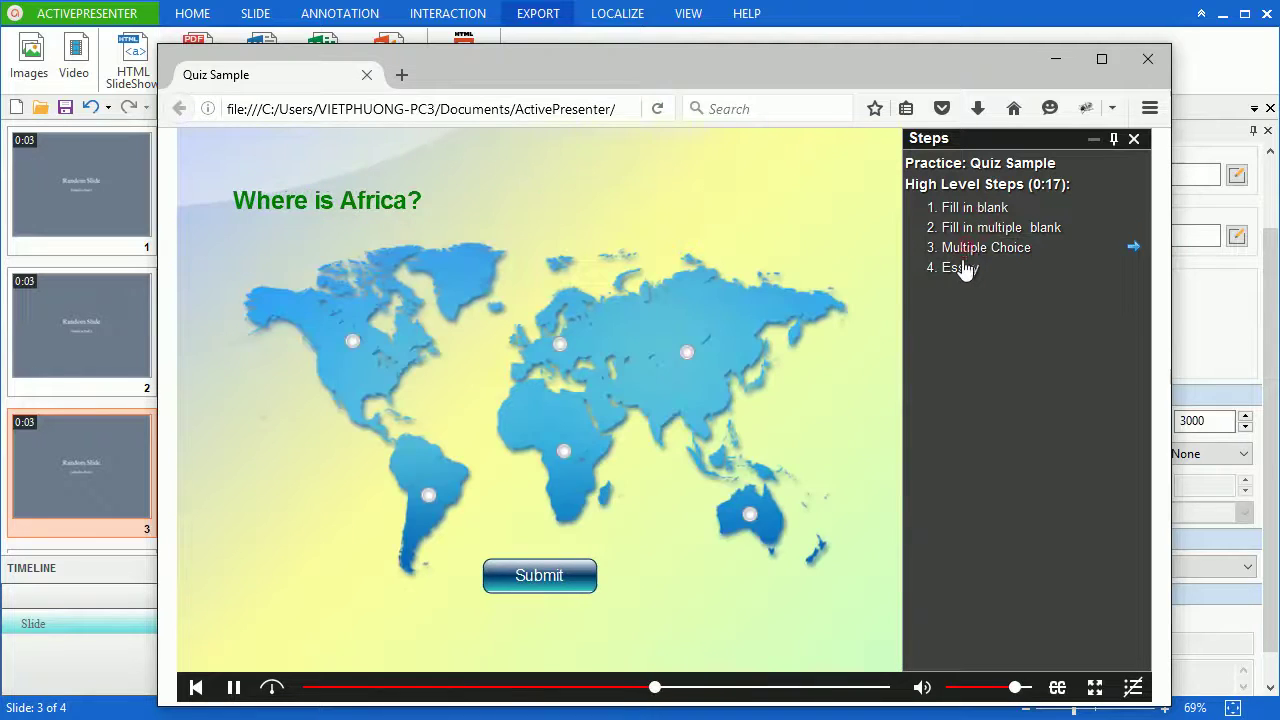
left_click(962, 270)
left_click(952, 210)
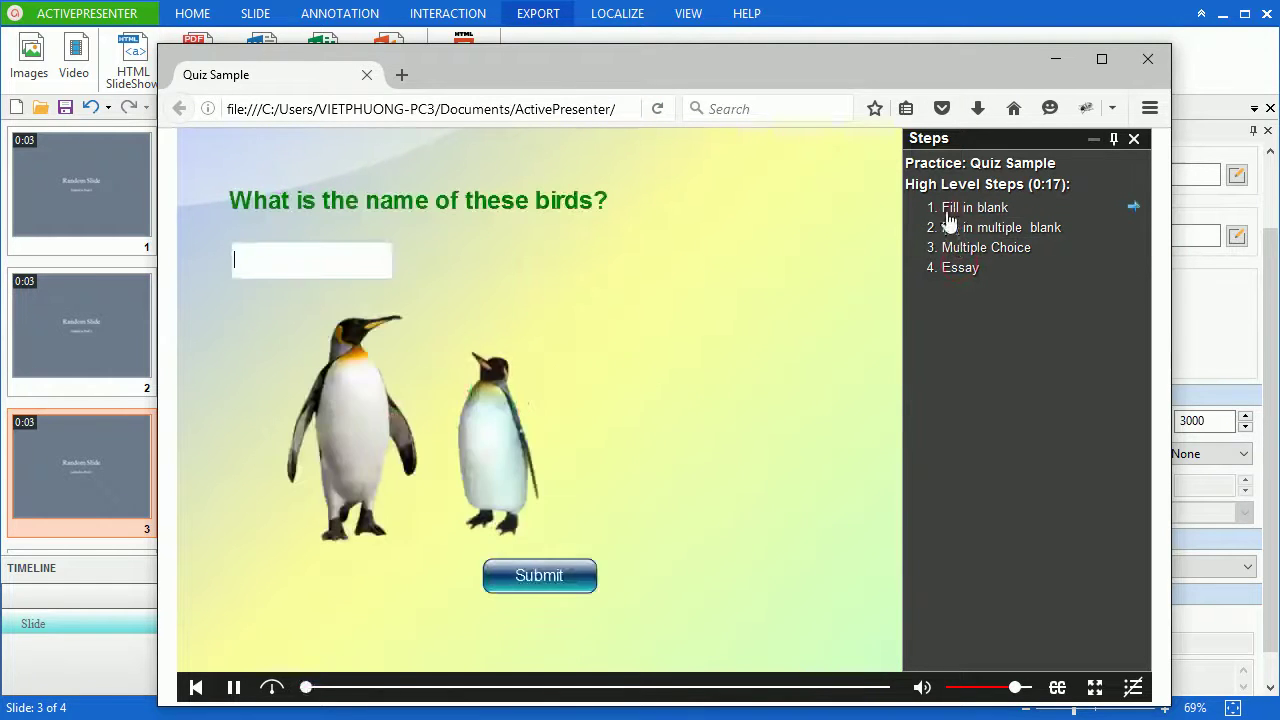
left_click(657, 108)
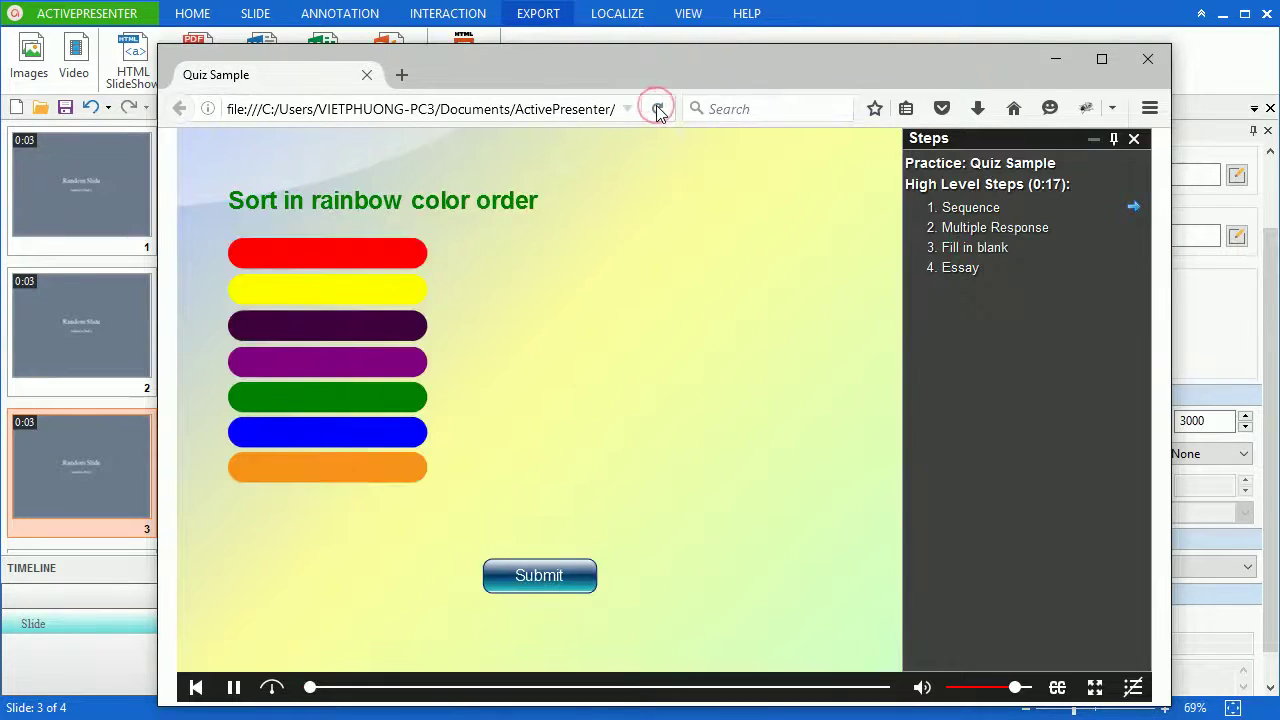
left_click(657, 108)
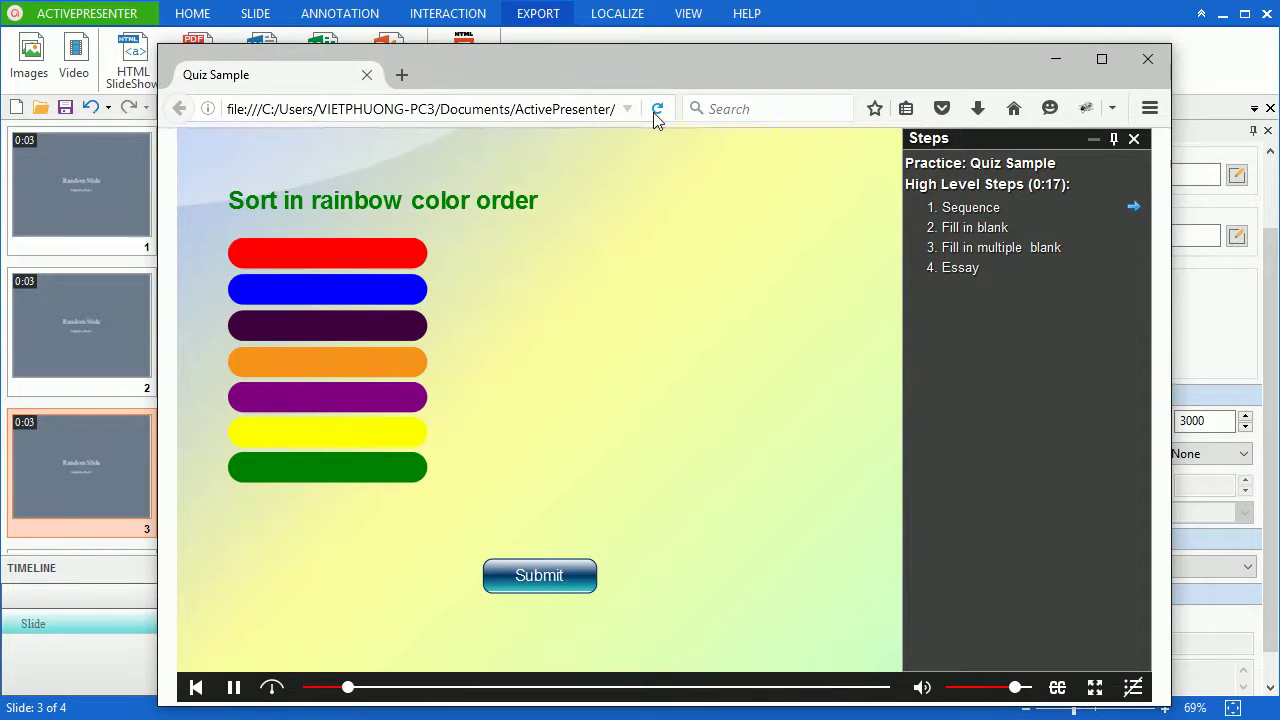
After one more quiz reload, add a new empty slide pool named Pool 2
left_click(657, 108)
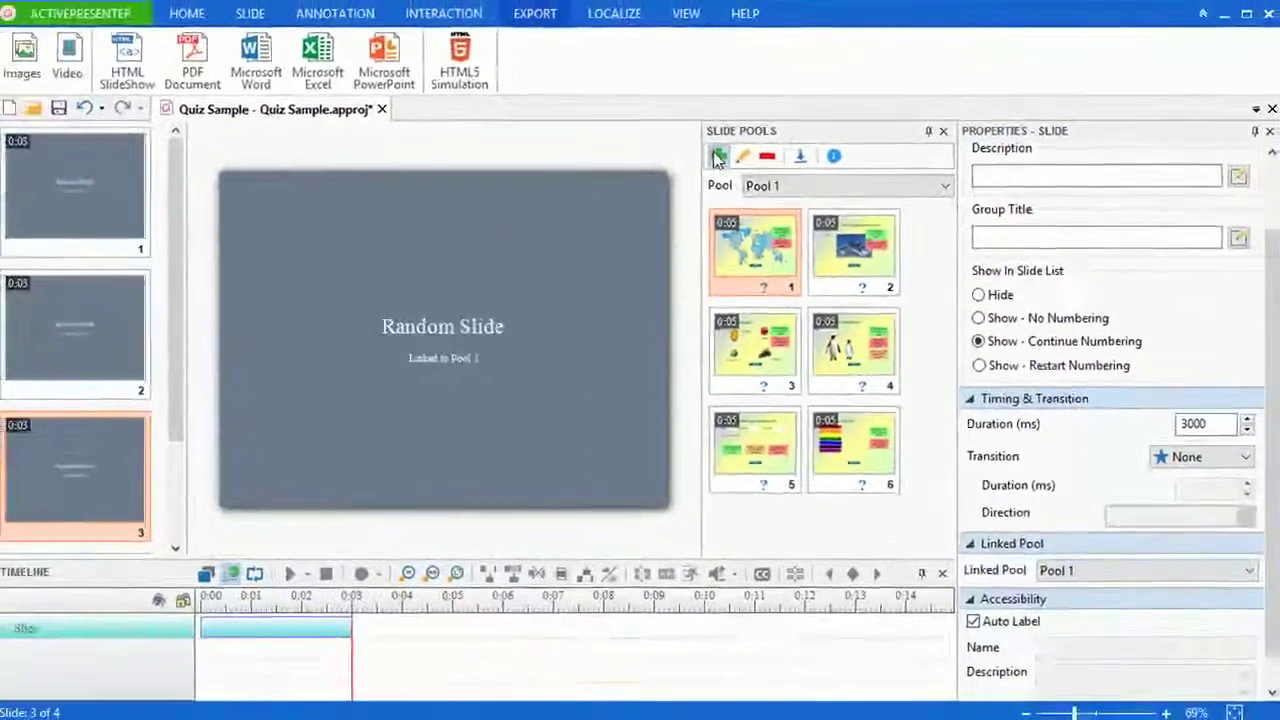
left_click(718, 156)
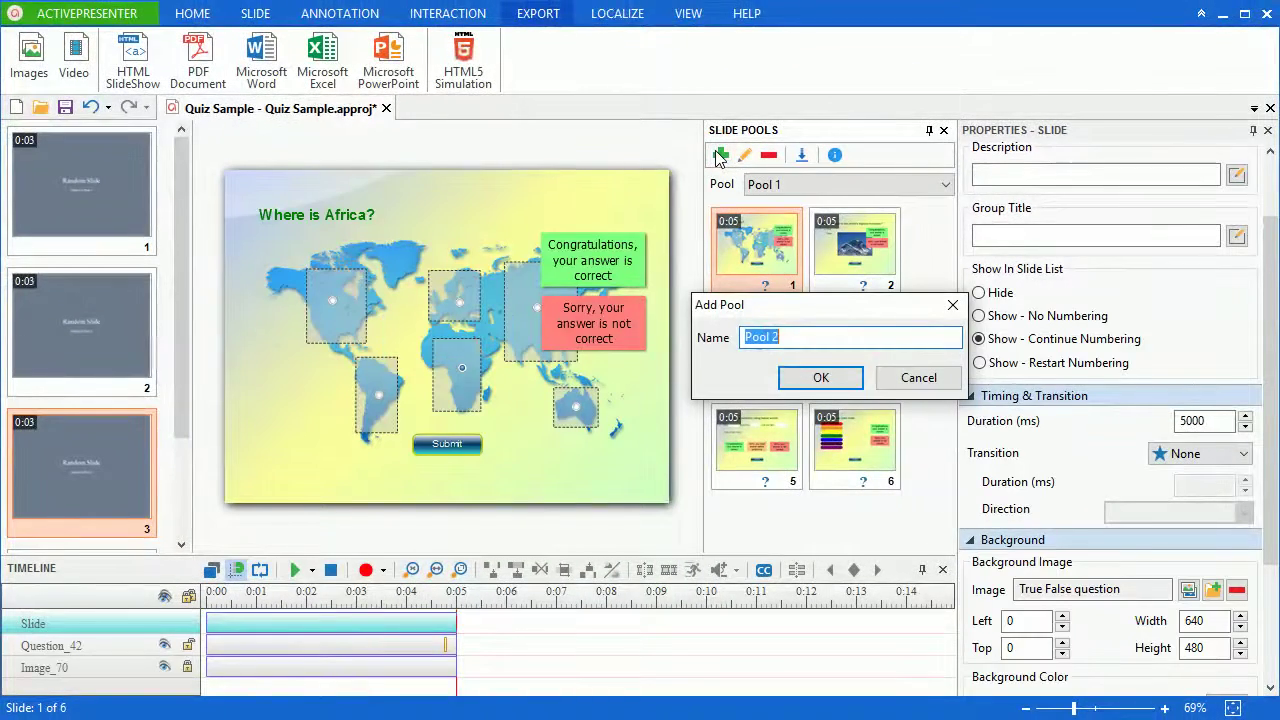
left_click(812, 377)
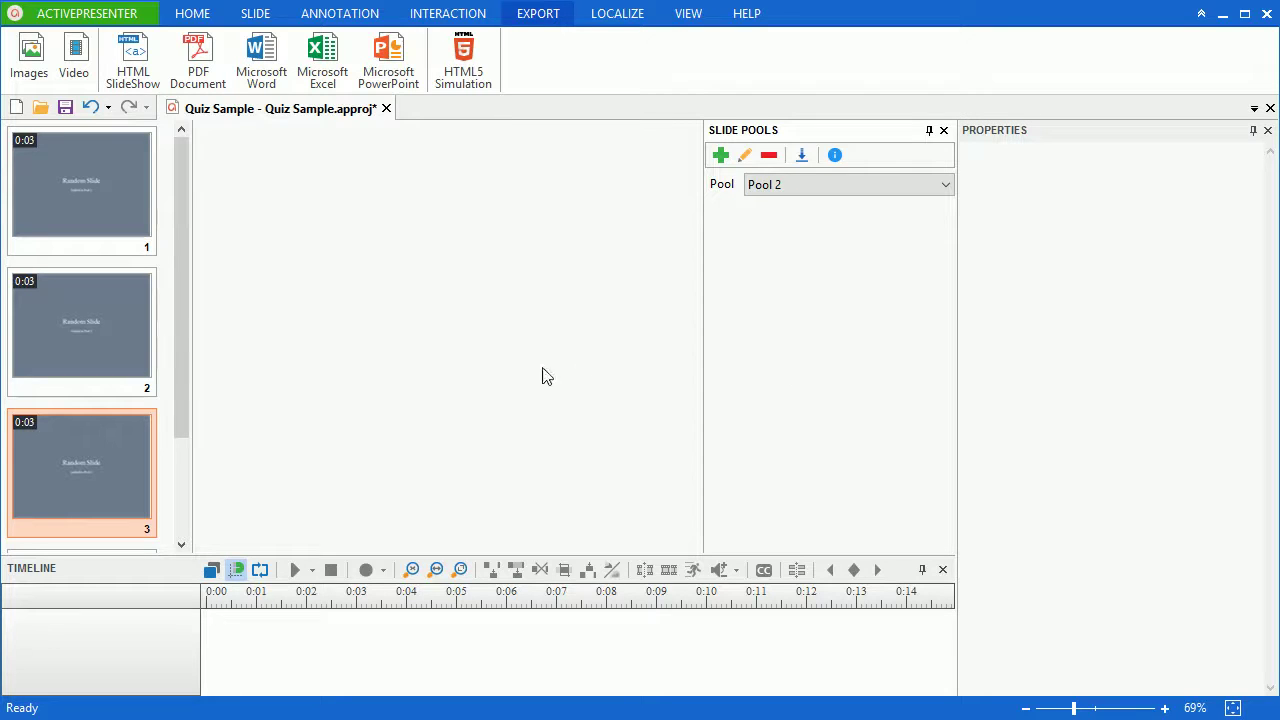
Select the third Random Slide and change its Linked Pool from Pool 1 to Pool 2
left_click(110, 226)
left_click(98, 290)
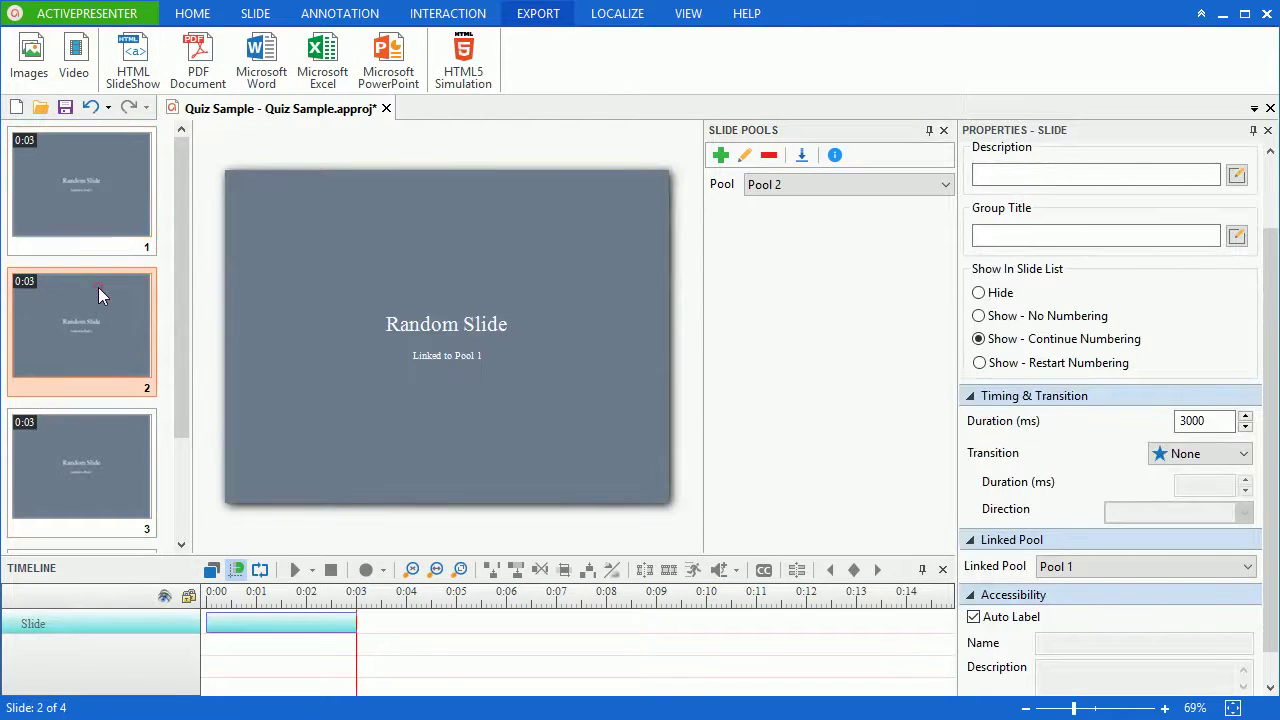
left_click(88, 462)
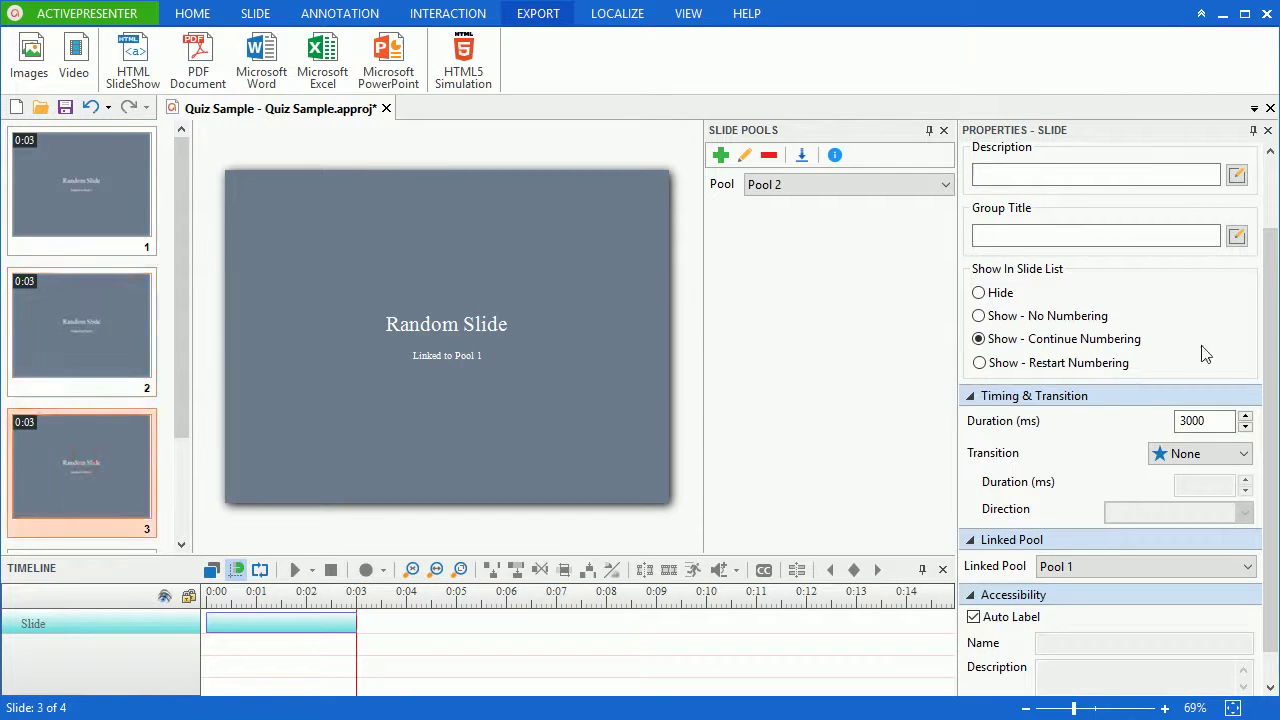
left_click(1060, 566)
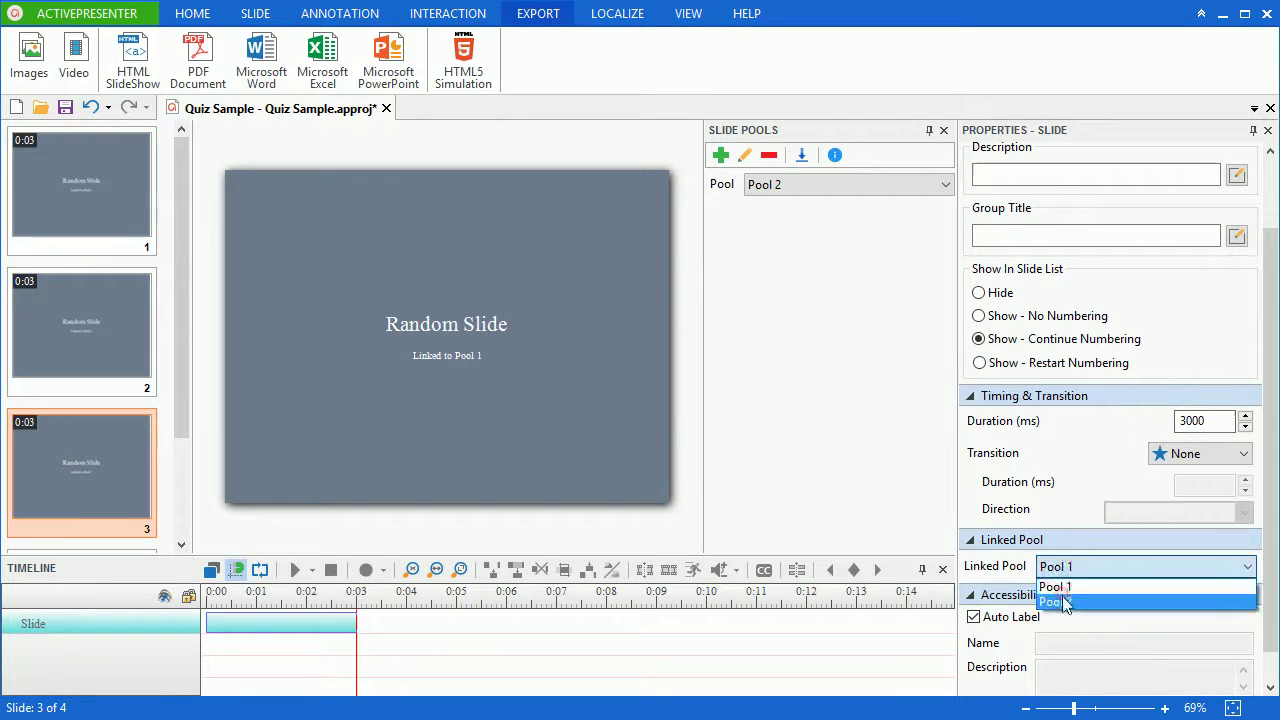
left_click(1060, 601)
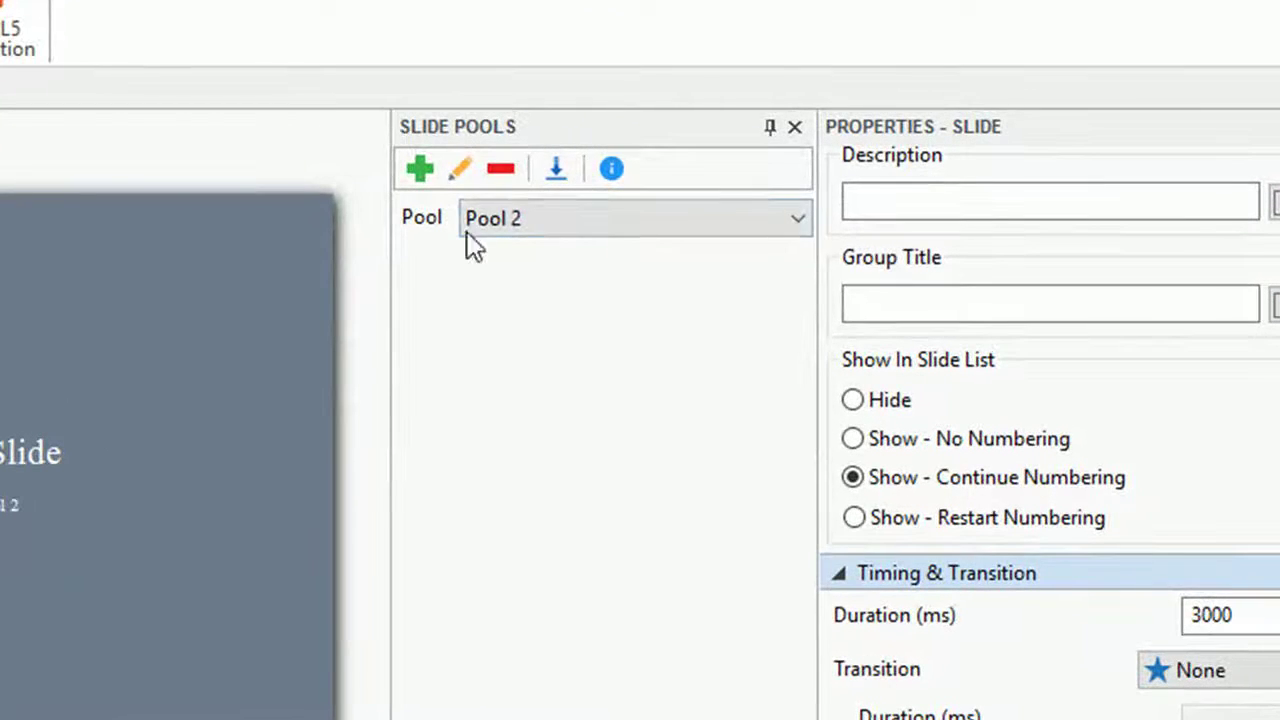
Rename Pool 2 to 'Expert Level'
left_click(465, 174)
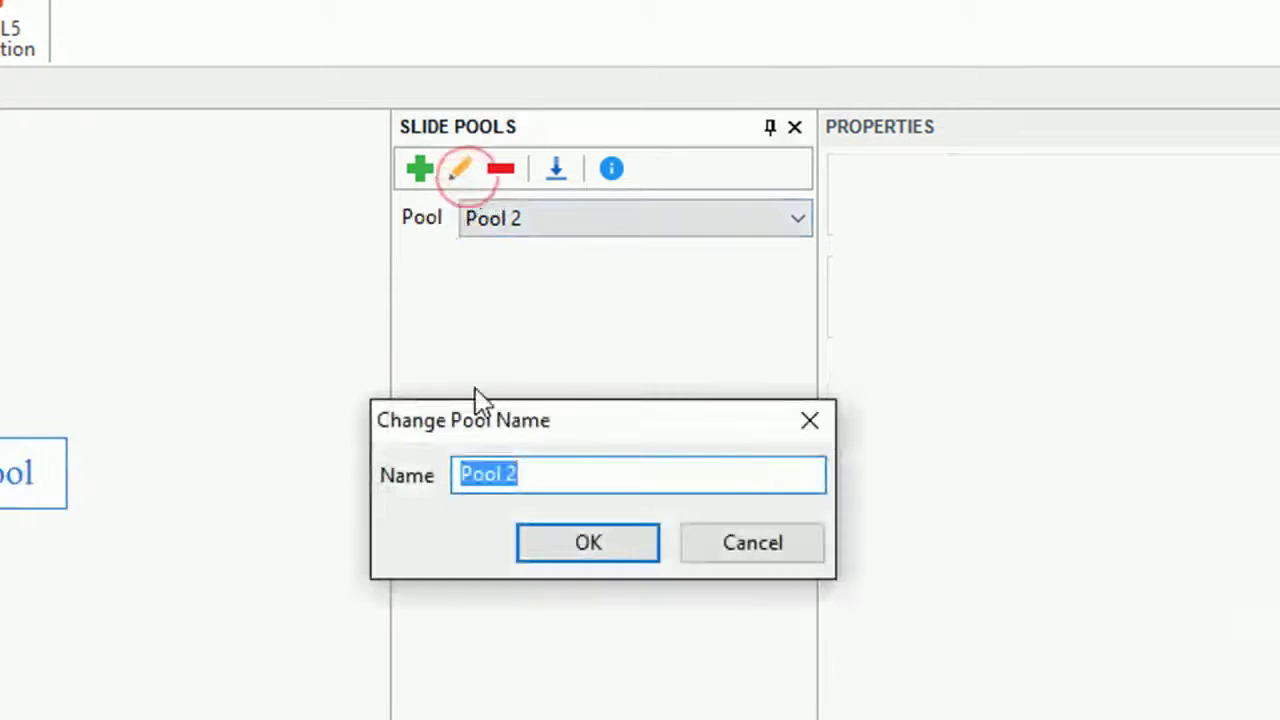
type("Expert Level")
left_click(606, 556)
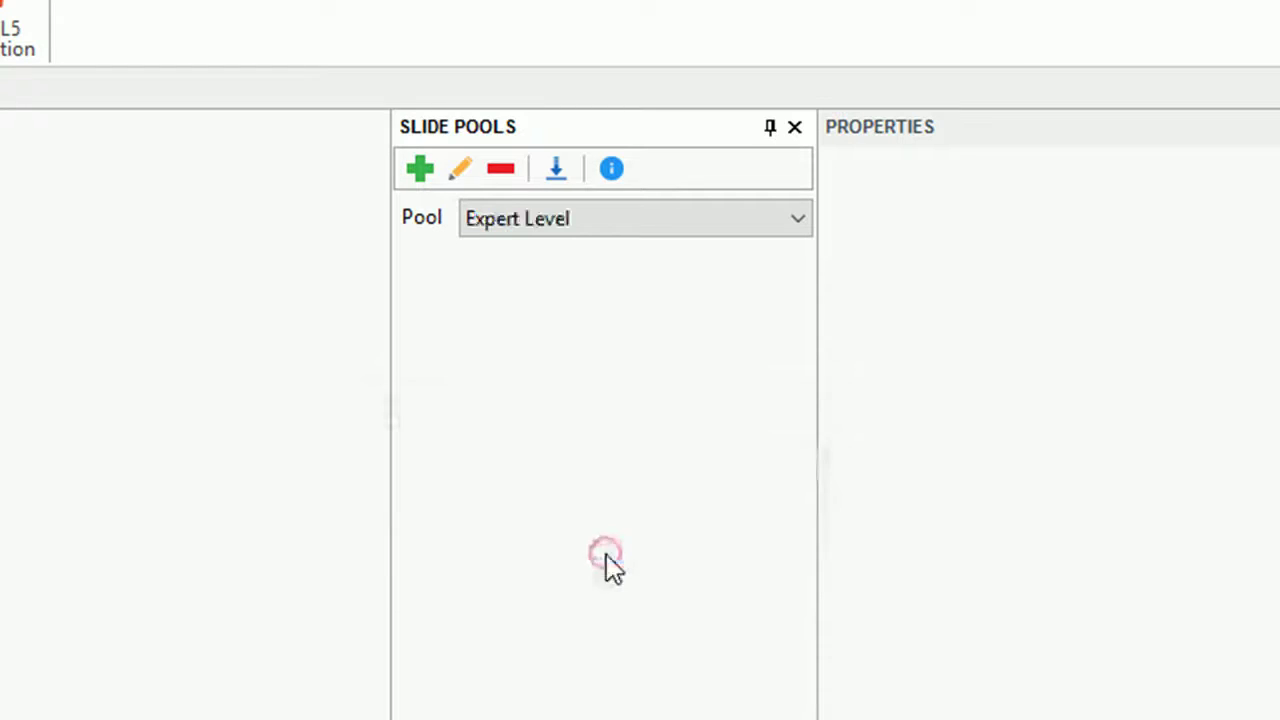
Switch to Pool 1 and rename it to 'Beginner Level'
left_click(509, 222)
left_click(524, 243)
left_click(459, 172)
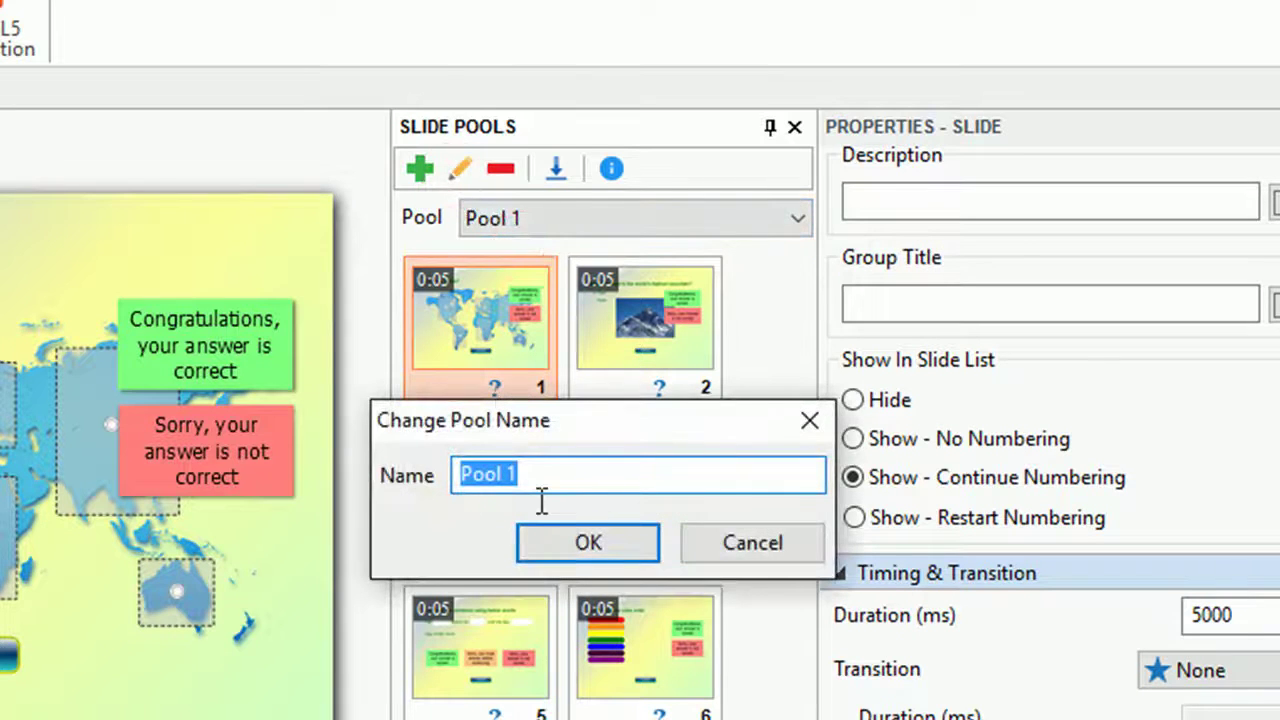
type("Beg")
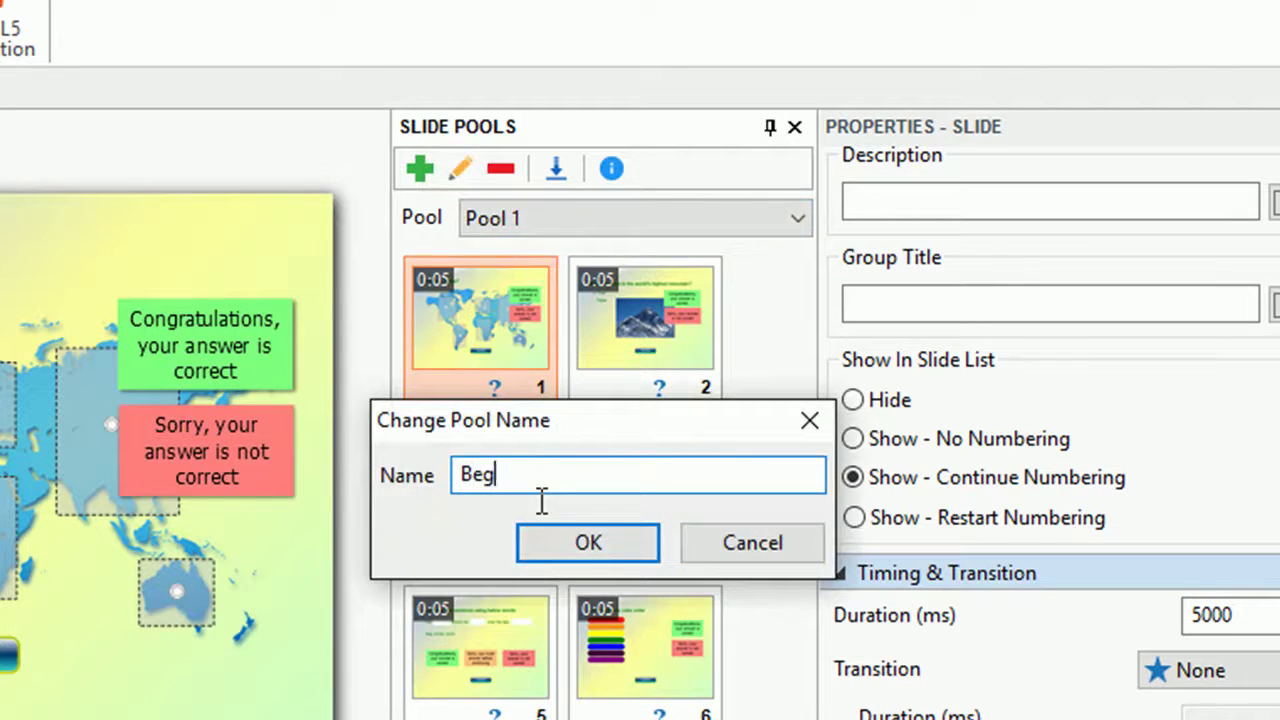
type("inner Level")
left_click(575, 545)
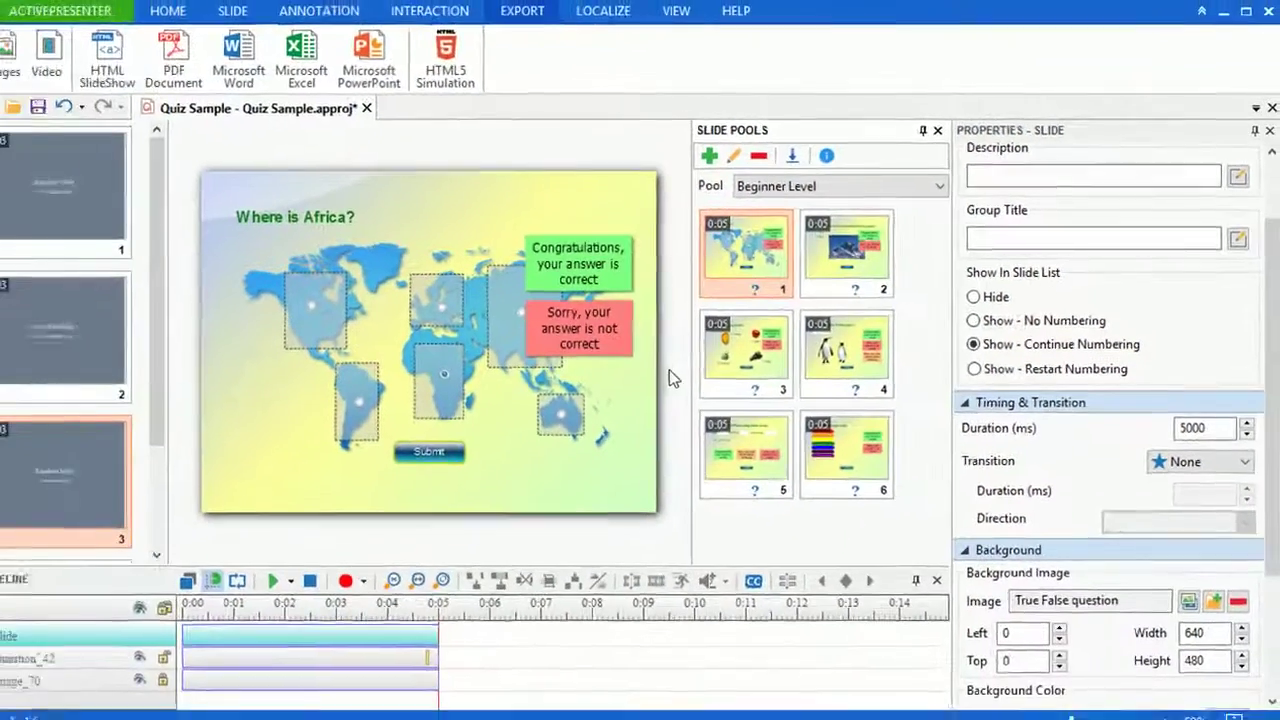
left_click(840, 185)
Select the empty Expert Level pool and delete it, confirming with Yes
left_click(765, 212)
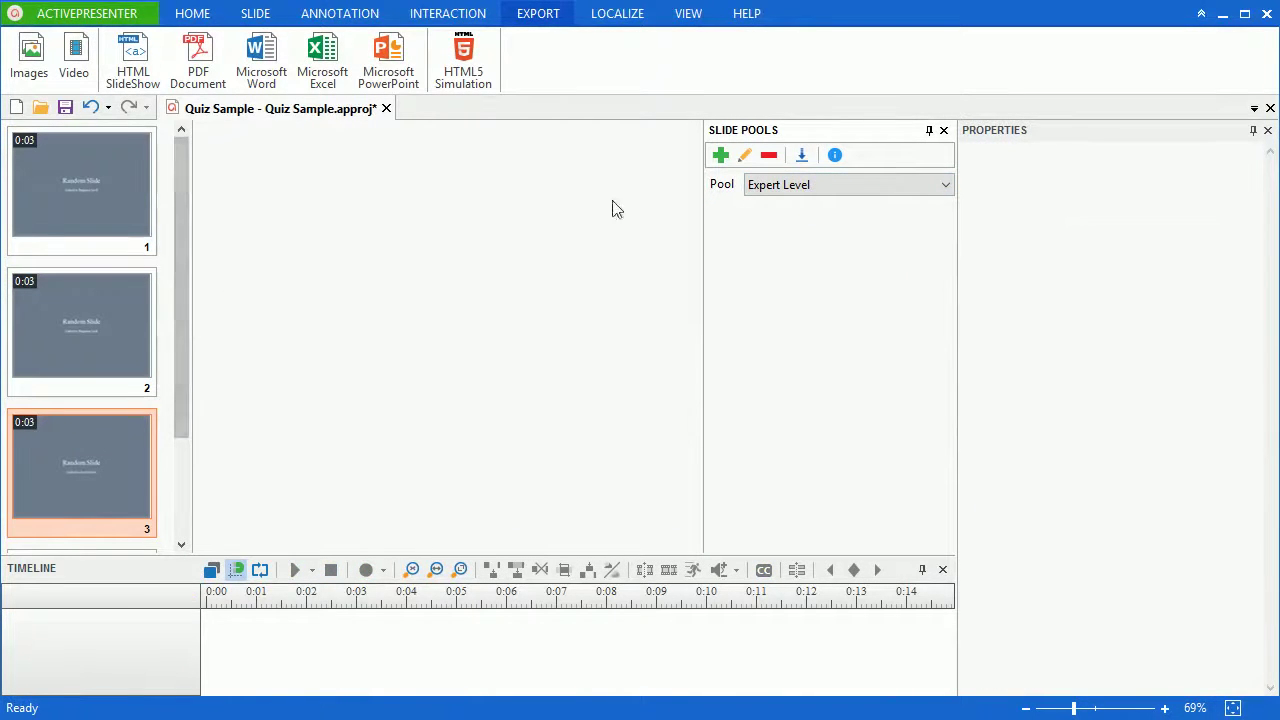
left_click(768, 155)
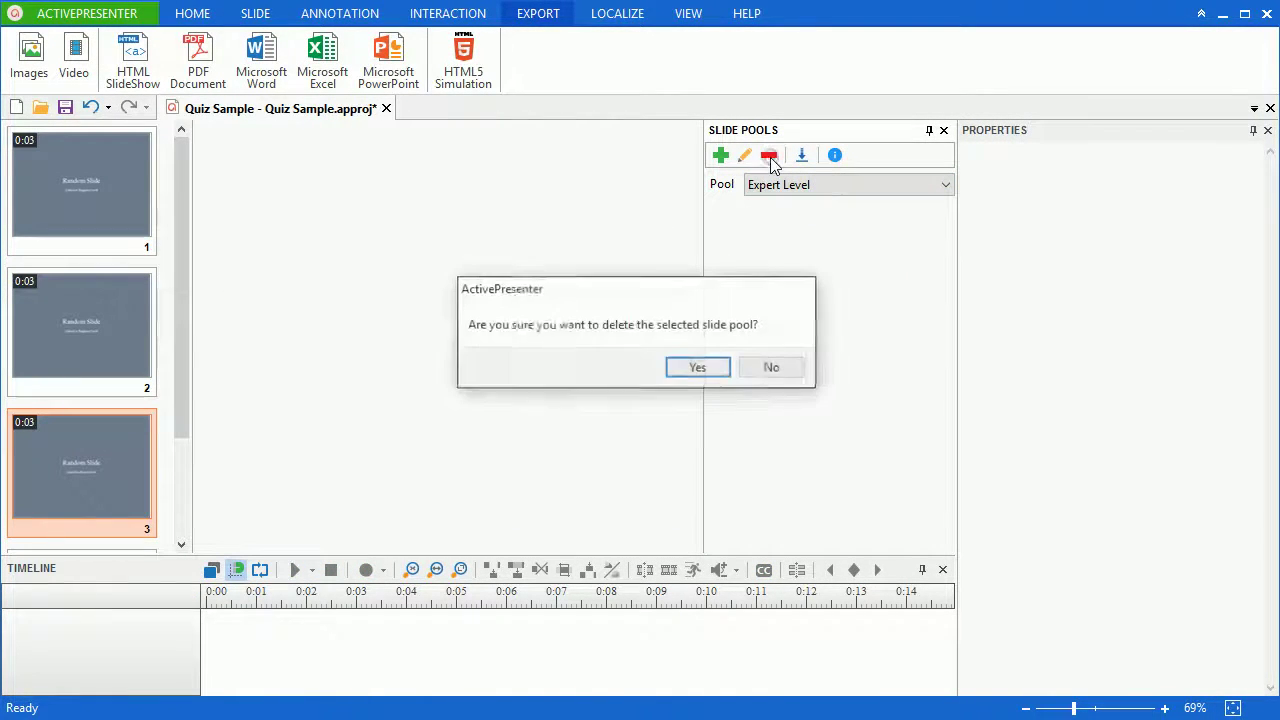
left_click(699, 368)
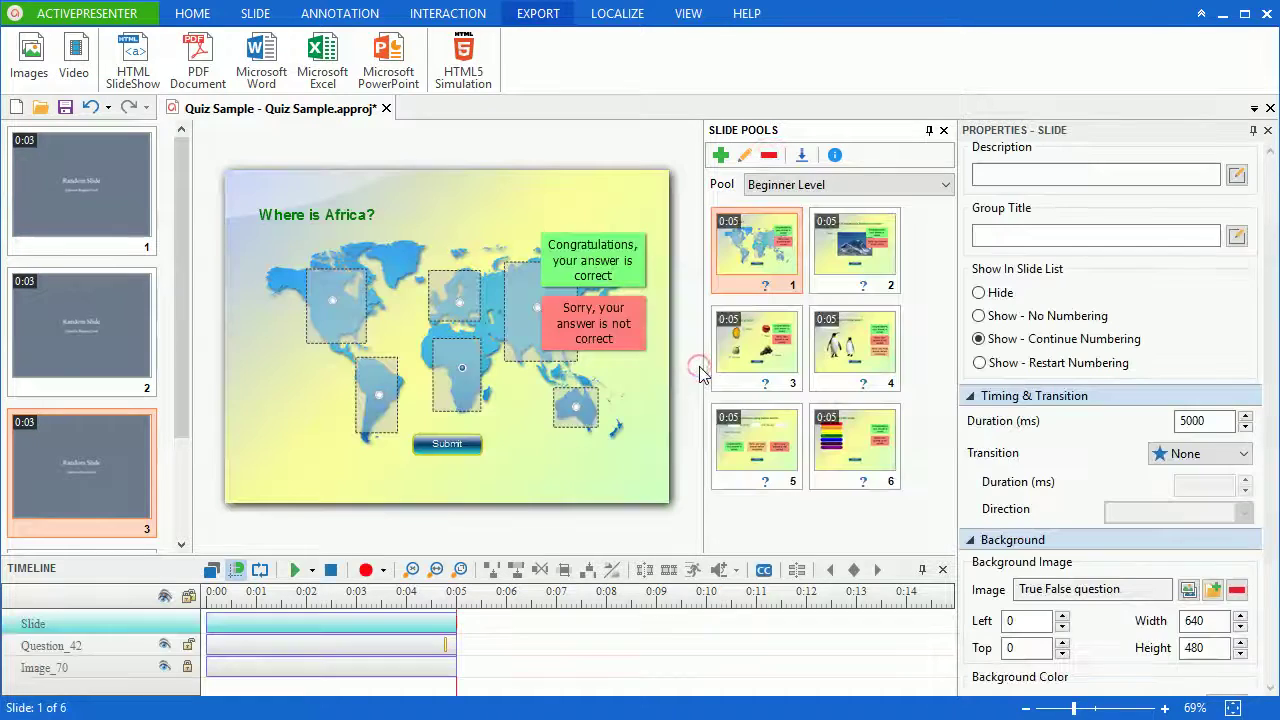
Check which pool slide 3 now links to, then open and cancel the slide-pool import dialog
left_click(112, 445)
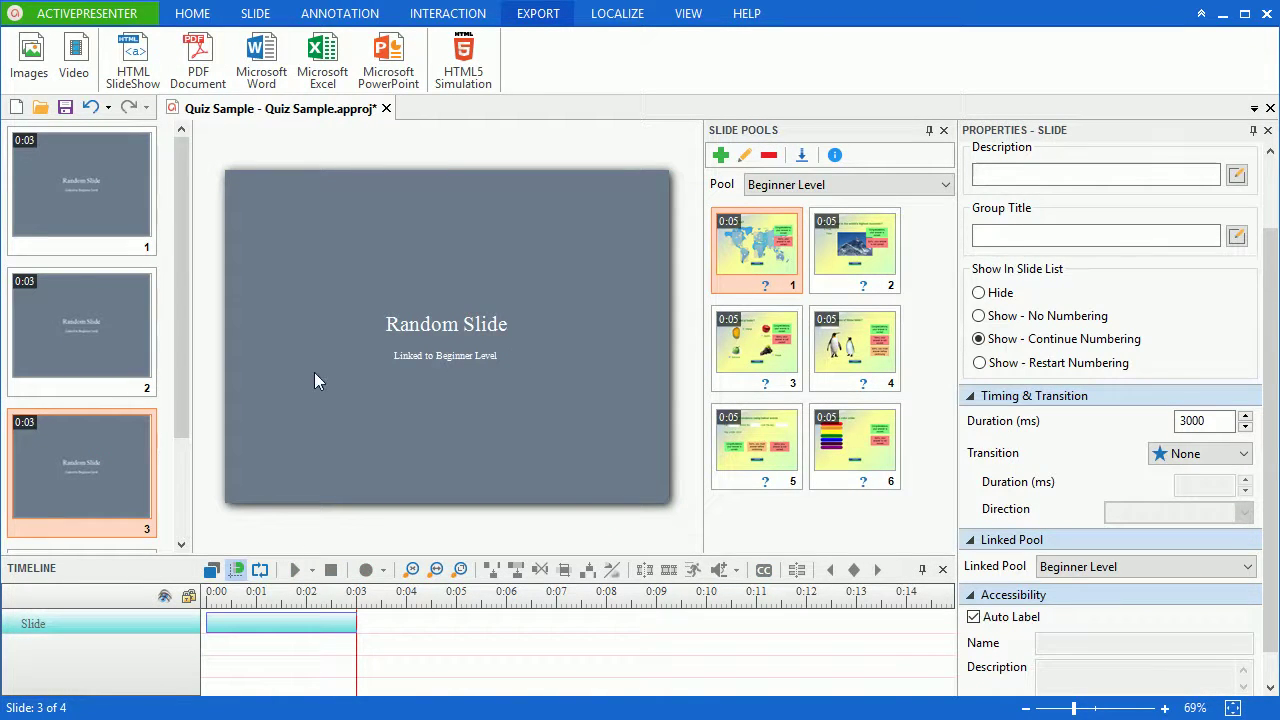
left_click(804, 160)
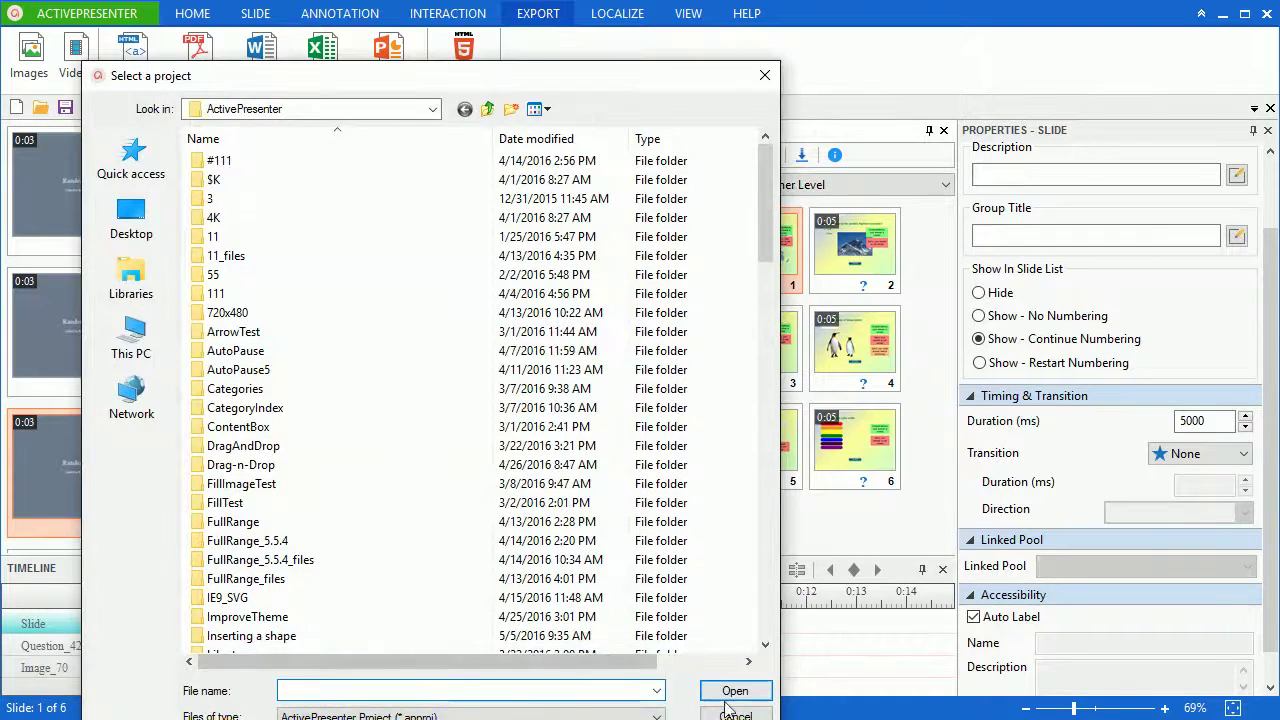
left_click(731, 715)
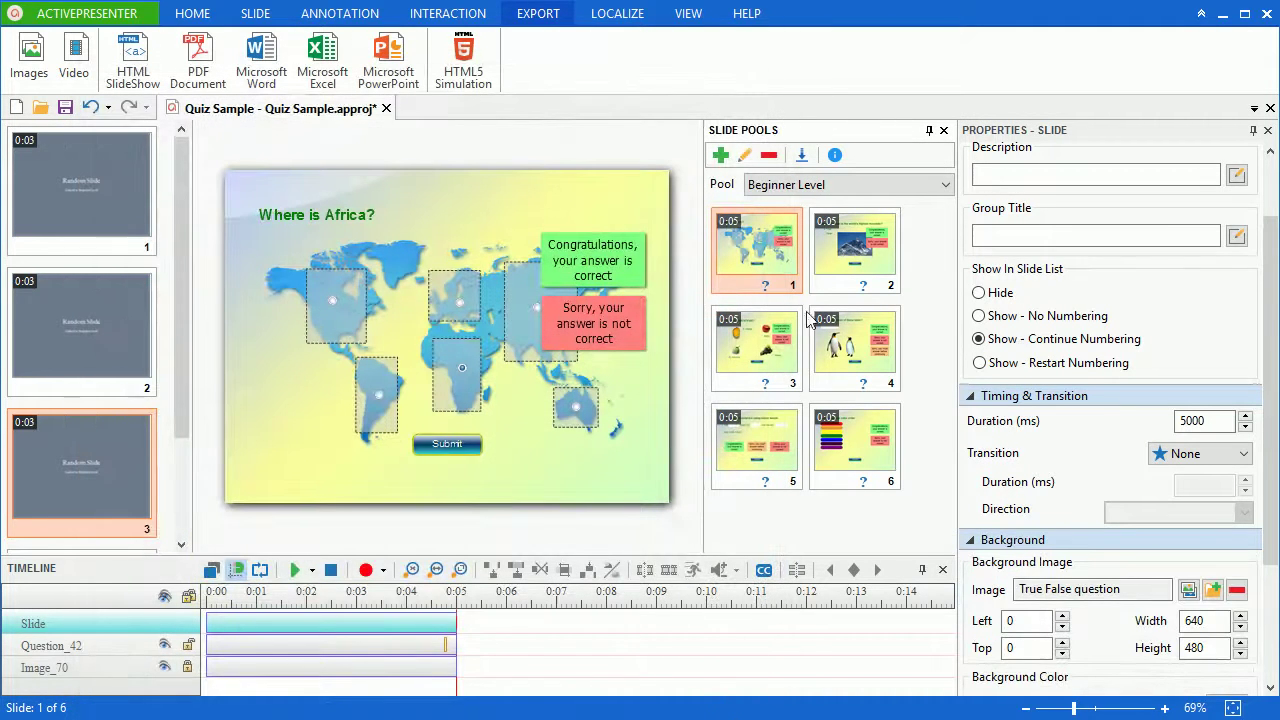
left_click(835, 155)
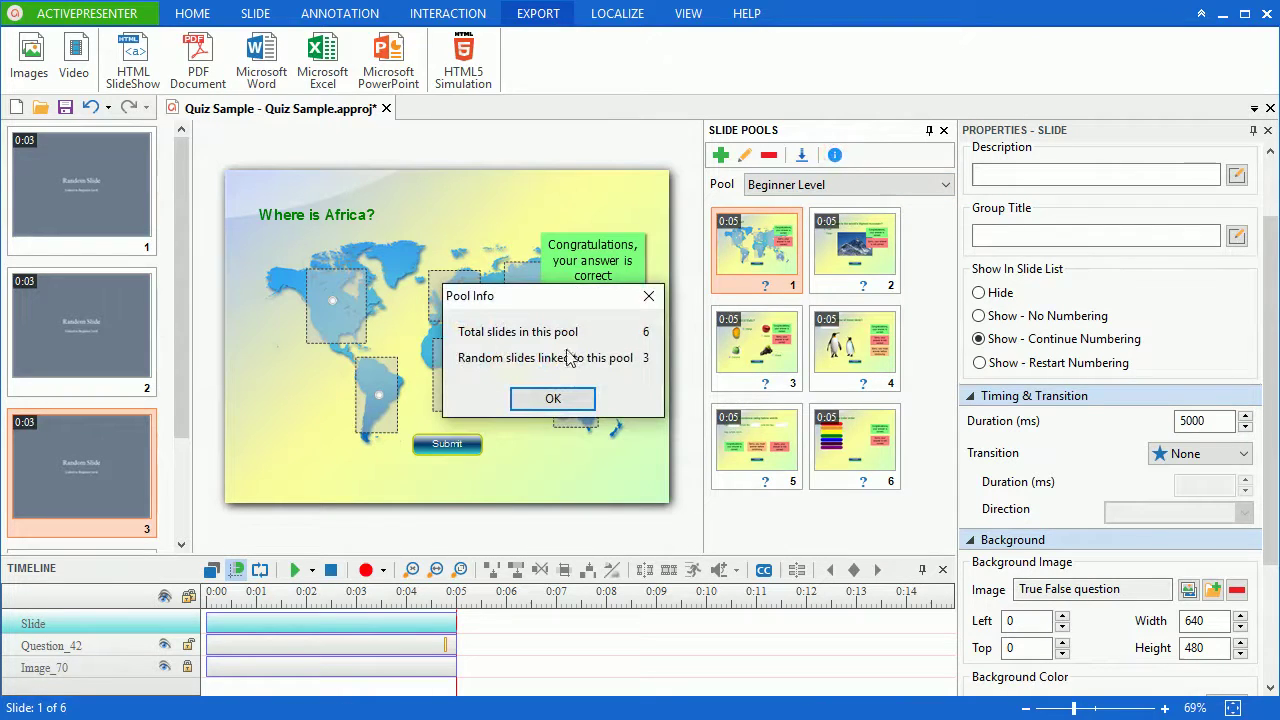